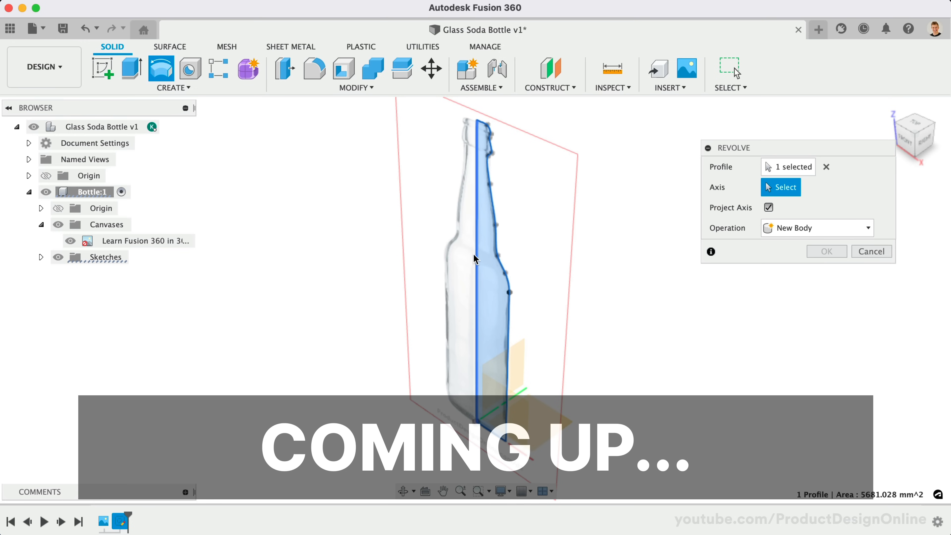
left_click(477, 323)
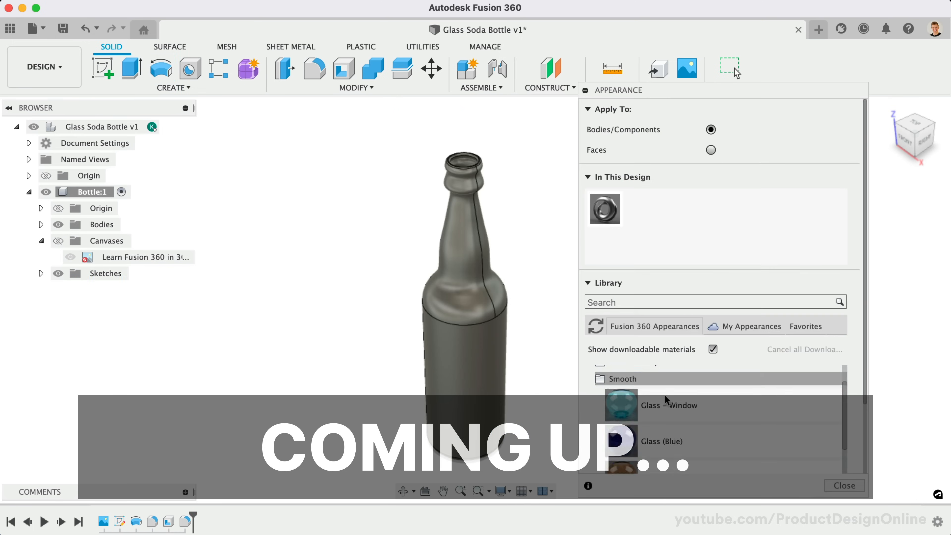
scroll(665, 395, "down", 3)
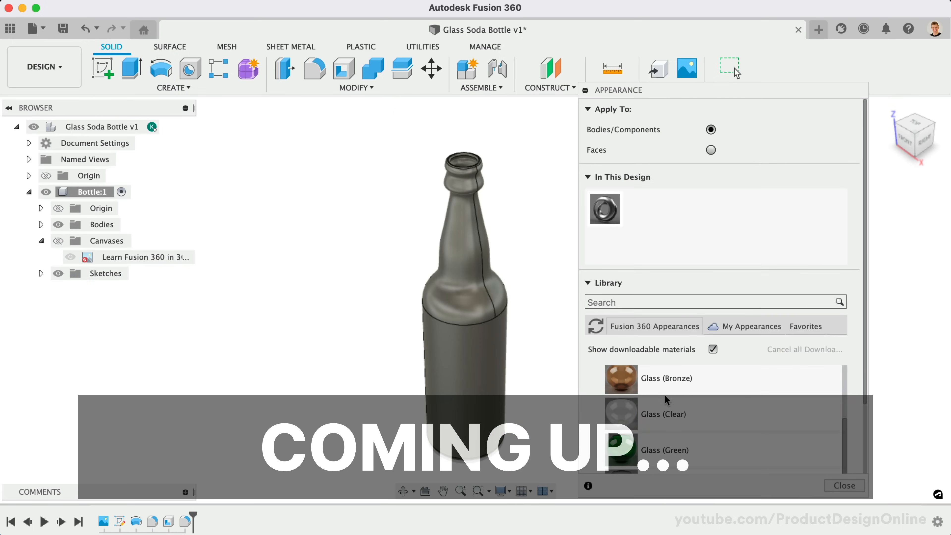
left_click_drag(665, 412, 488, 340)
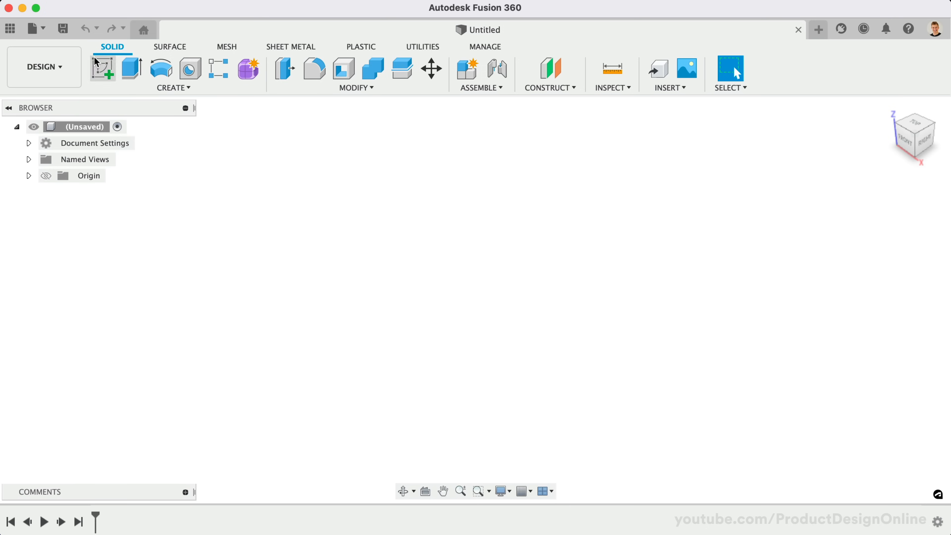
- Save the design as Glass Soda Bottle in a new Day 2 - Soda Bottle folder of the Learn Fusion 360 in 30 Days project
left_click(66, 31)
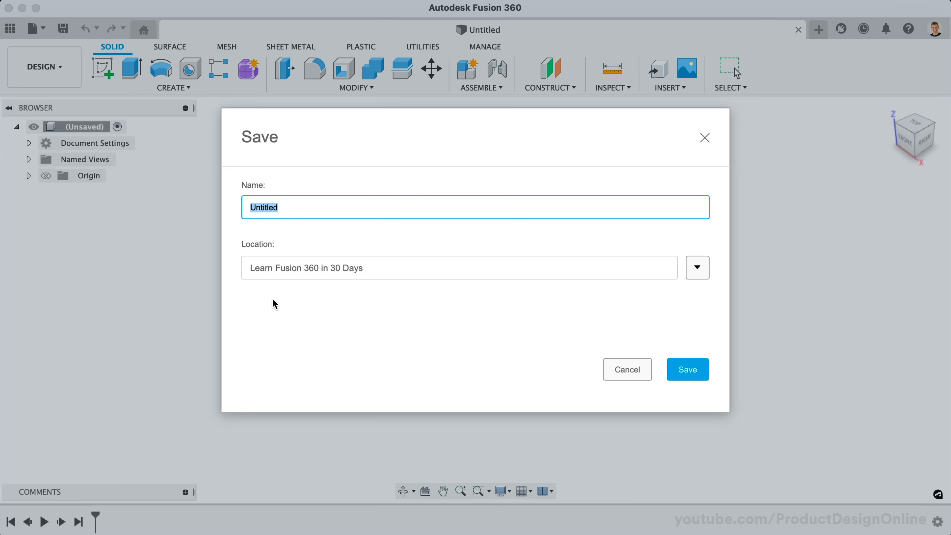
type("Glass Soda Bottle")
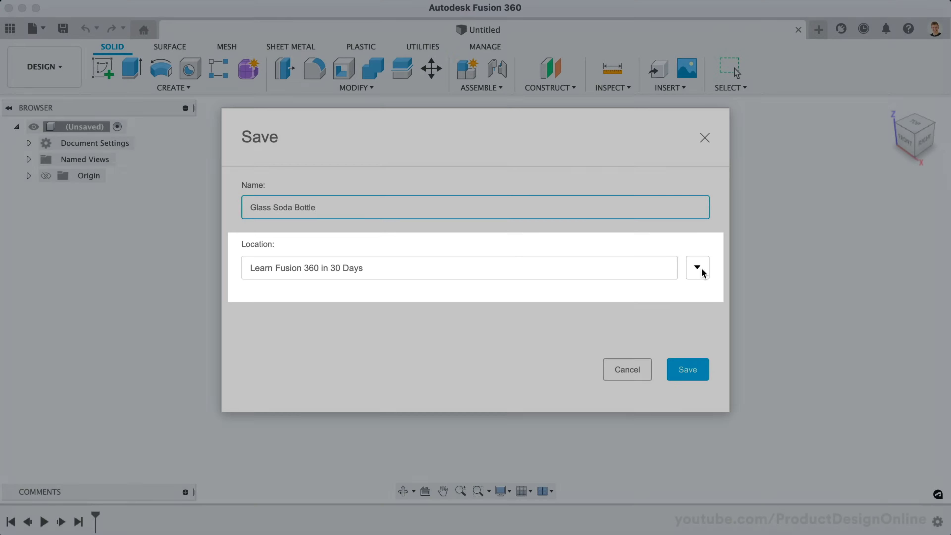
left_click(703, 273)
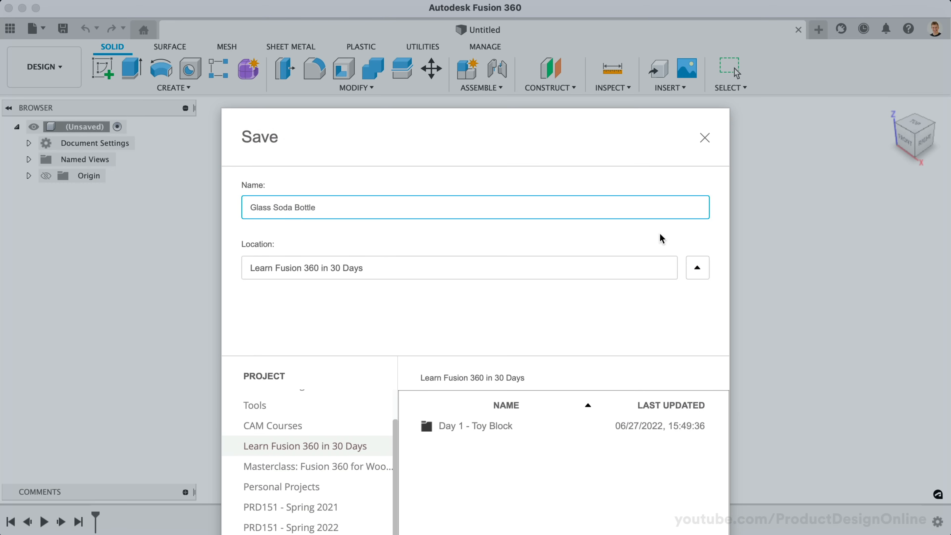
left_click_drag(488, 142, 478, 12)
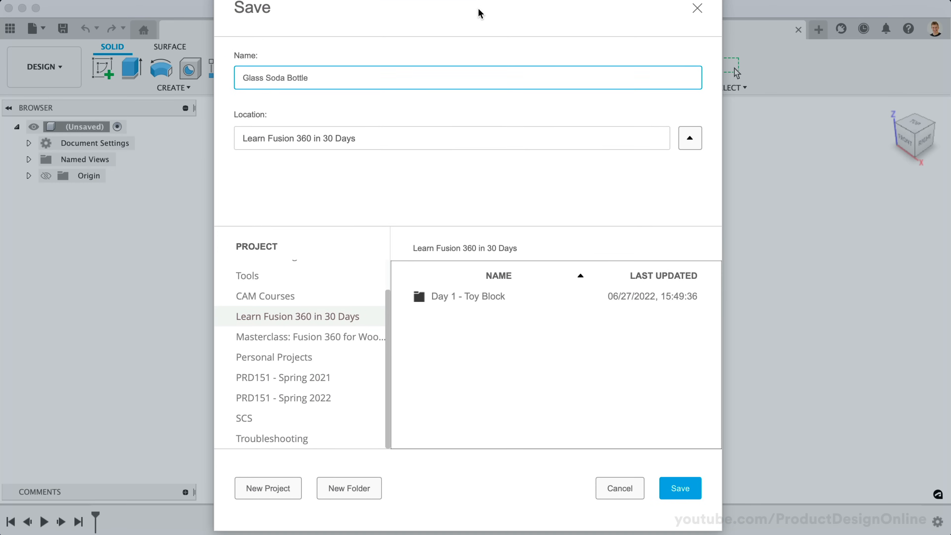
left_click(255, 316)
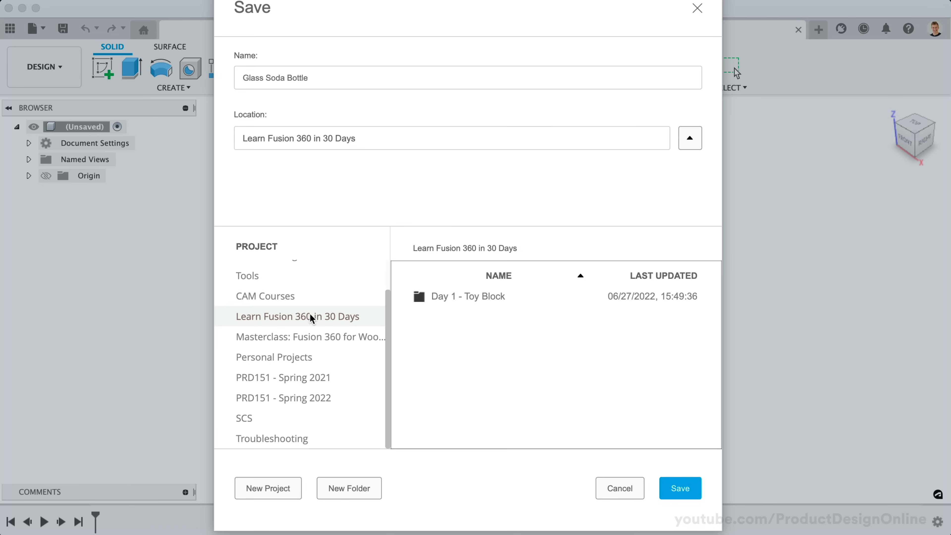
left_click(354, 486)
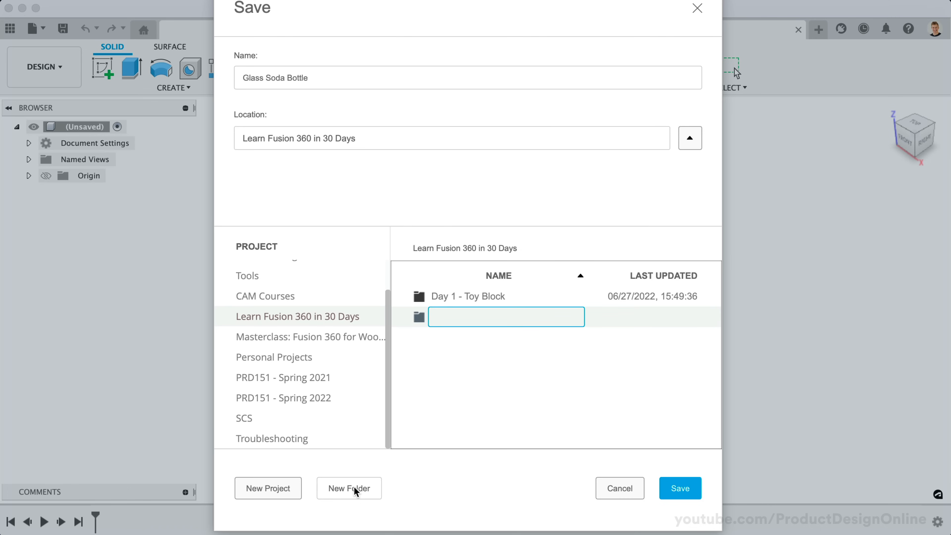
type("Day 2 - Soda Bottle")
key("Return")
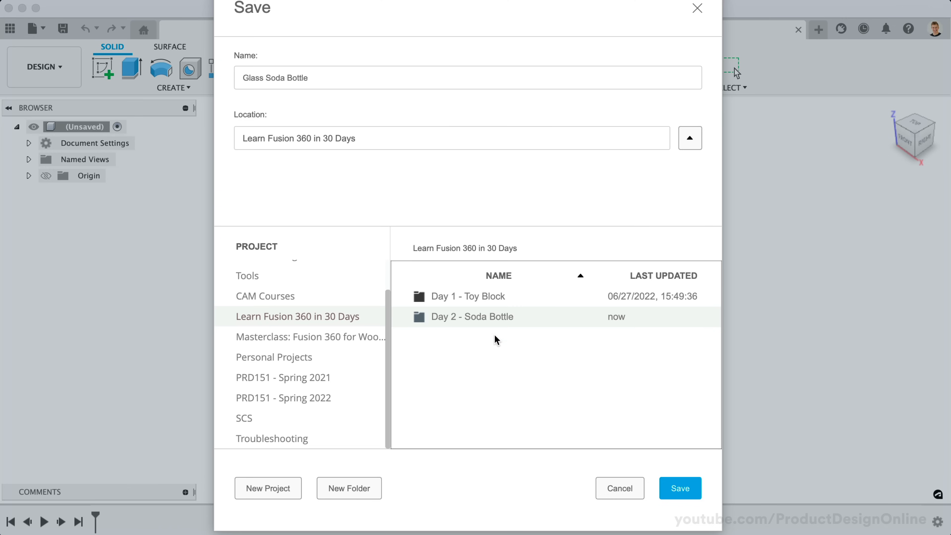
double_click(517, 319)
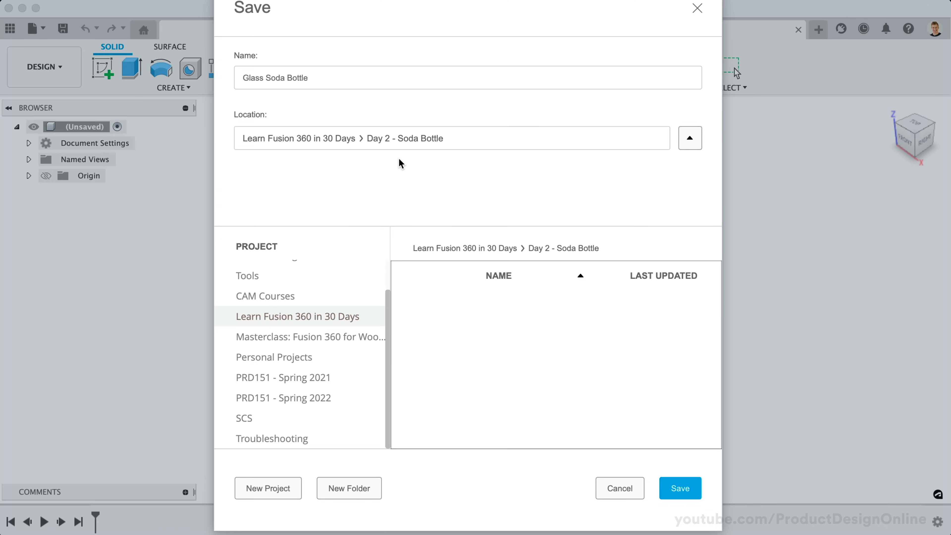
left_click(681, 488)
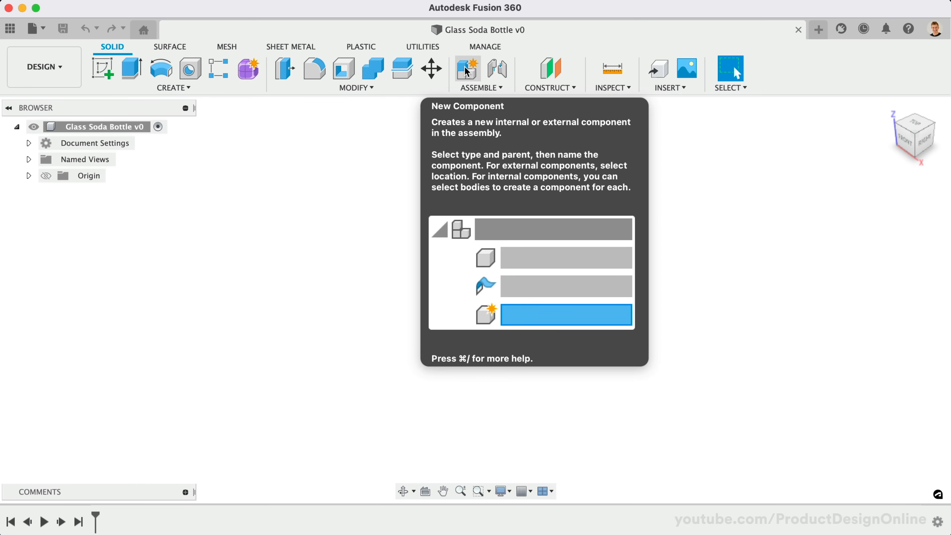
- Create a new internal standard component named Bottle and make it the active component
left_click(466, 72)
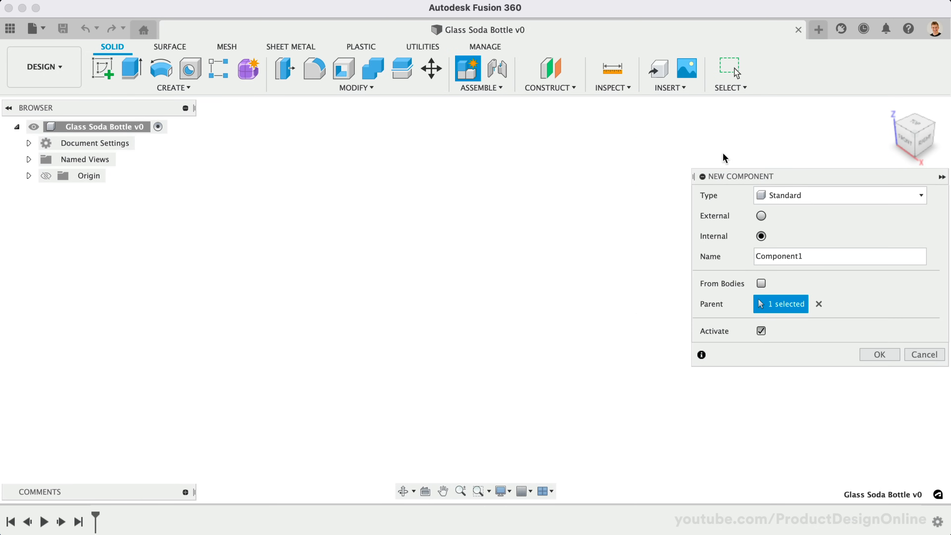
left_click_drag(768, 177, 633, 157)
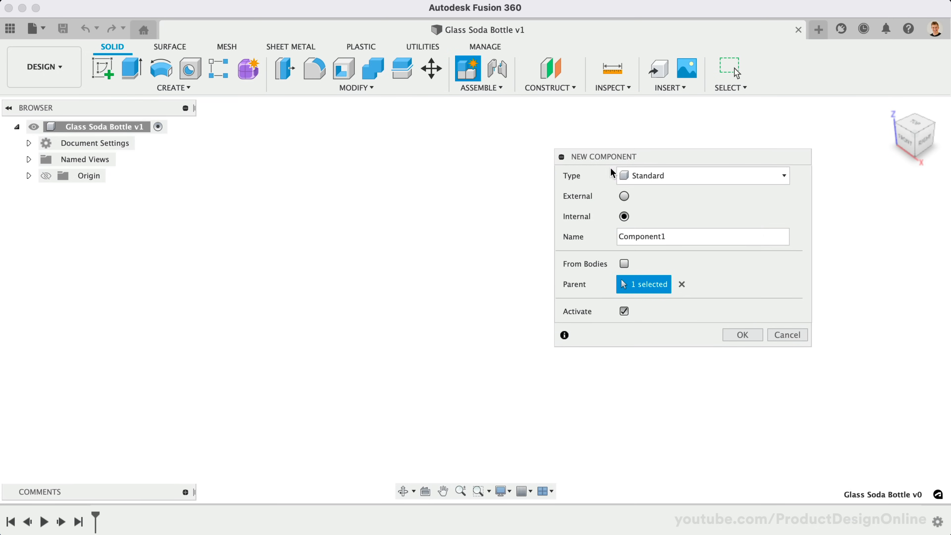
left_click(659, 238)
left_click_drag(668, 237, 616, 240)
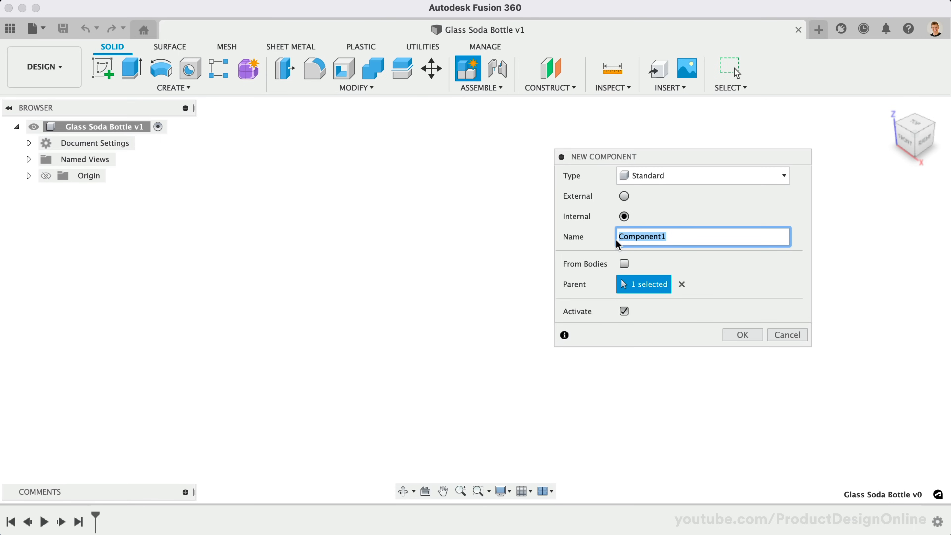
type("Bottle")
left_click(743, 335)
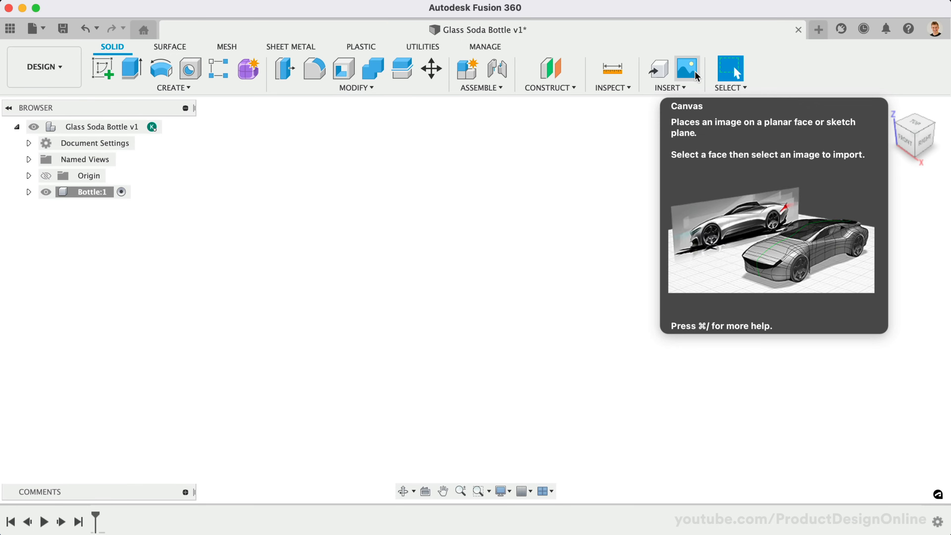
- Insert the bottle JPG from the computer's Downloads folder as a canvas on the XZ plane
left_click(697, 87)
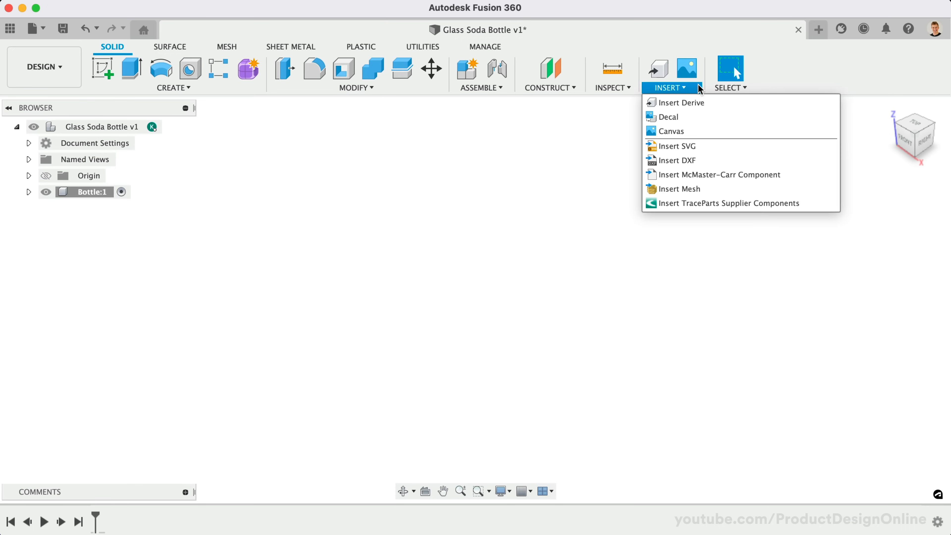
left_click(693, 128)
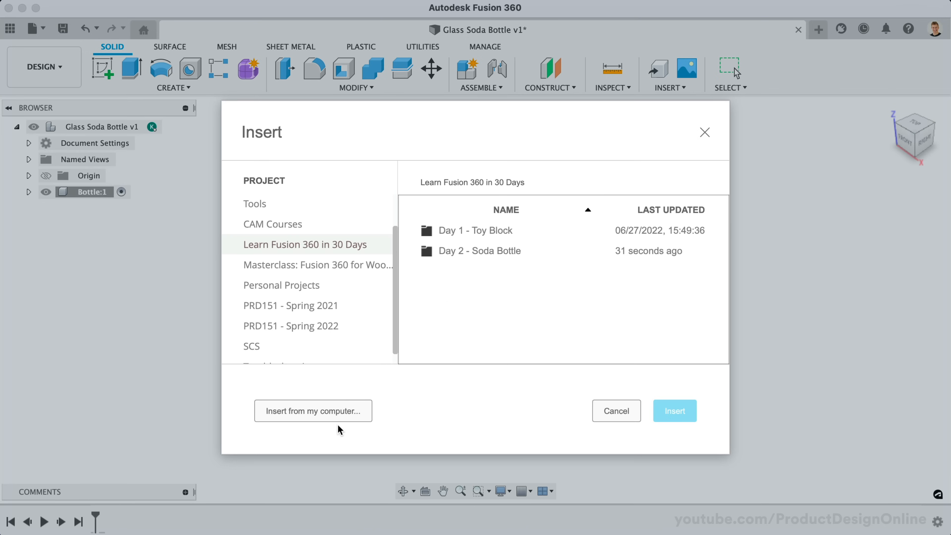
left_click(328, 415)
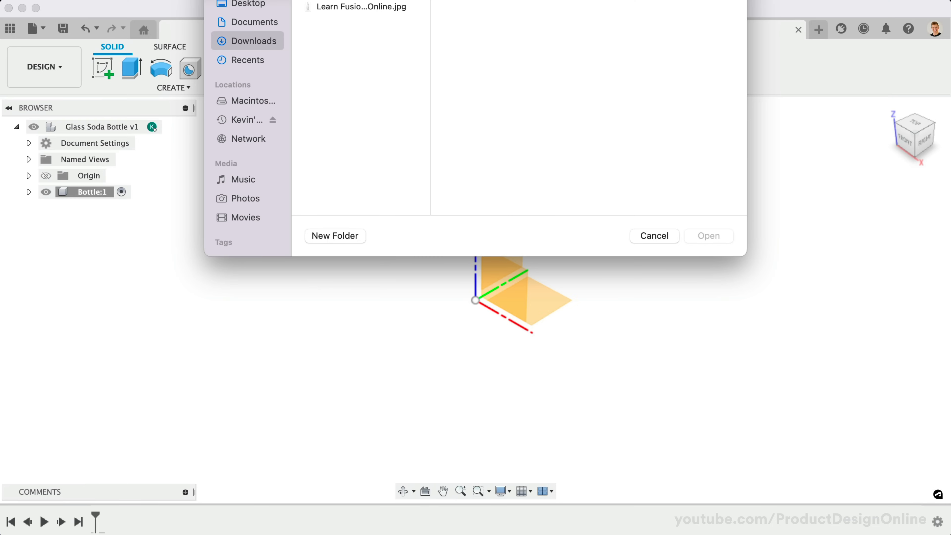
left_click_drag(428, 0, 425, 62)
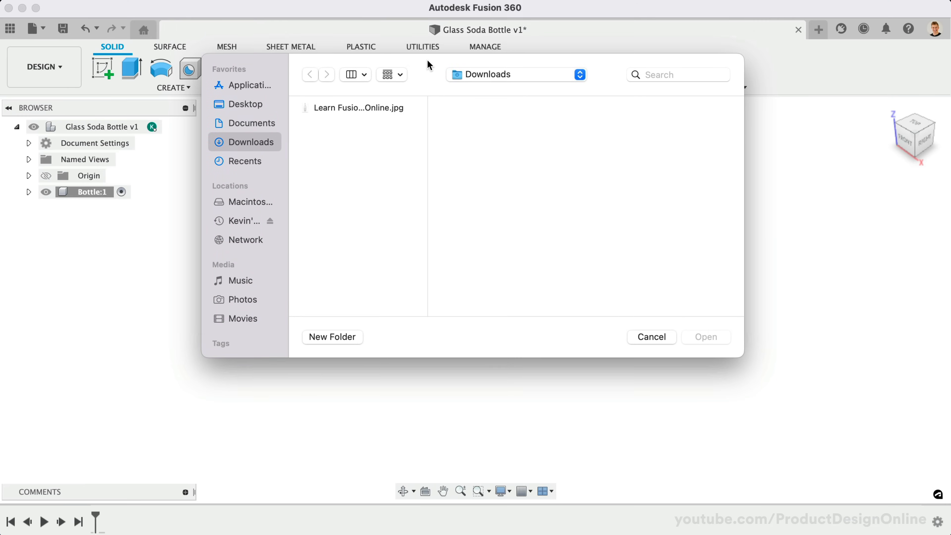
left_click(376, 109)
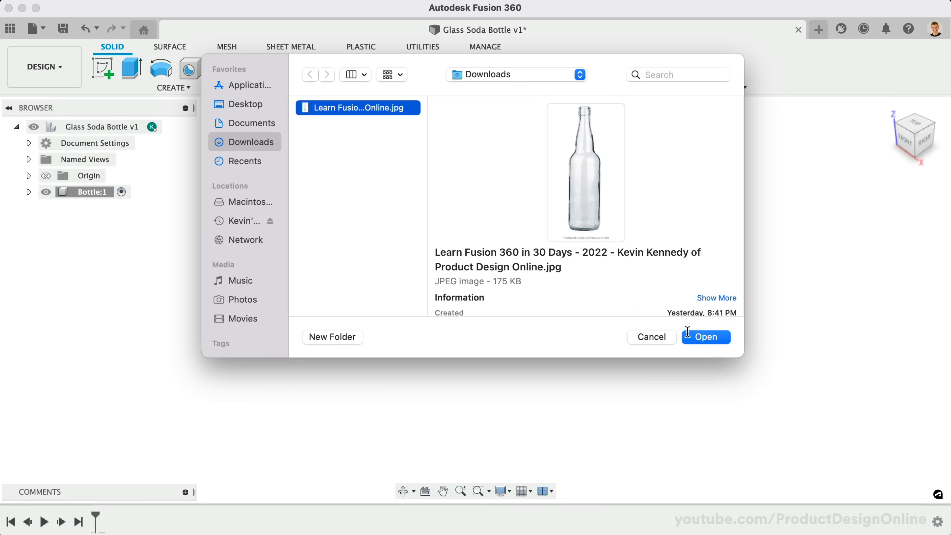
left_click(707, 337)
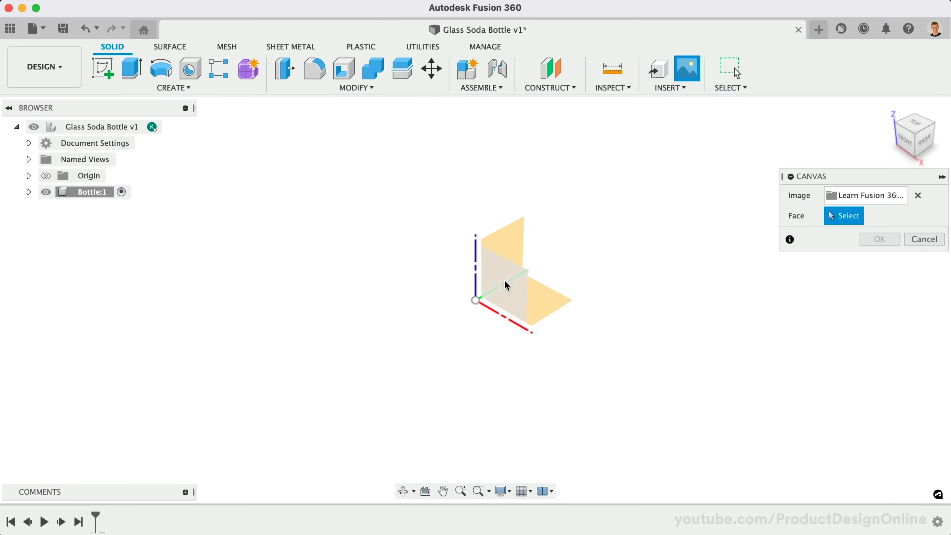
left_click(516, 284)
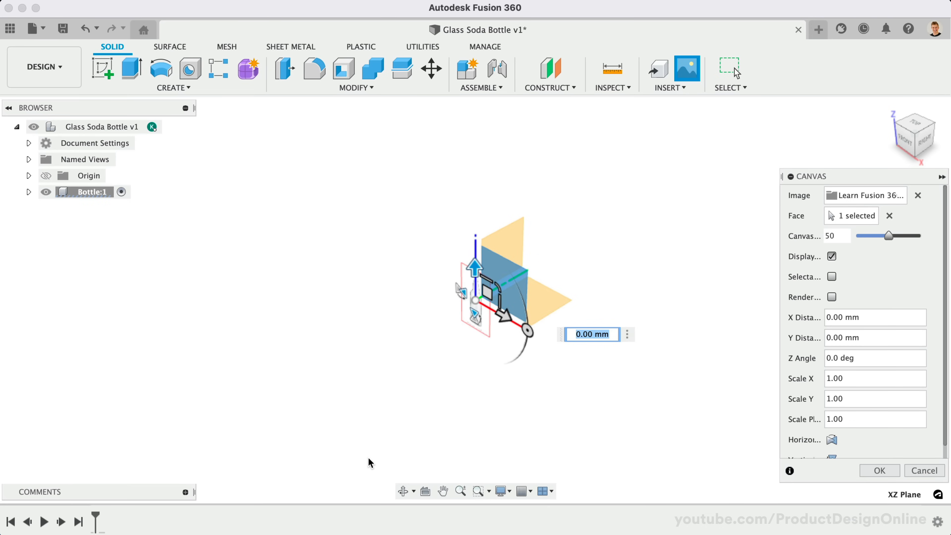
- Enlarge the bottle canvas uniformly to a plane scale of about 3.876 and finish placing it
left_click_drag(848, 171, 769, 142)
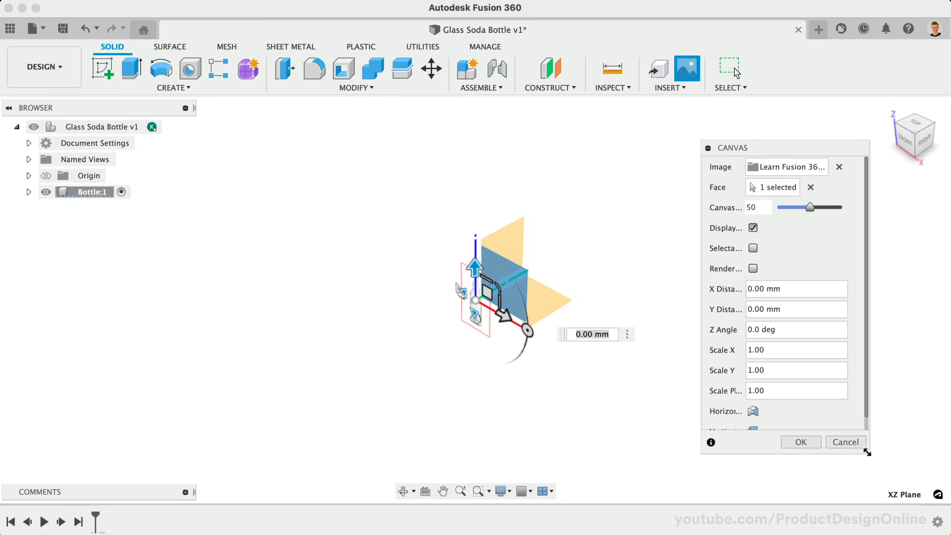
left_click_drag(867, 452, 894, 473)
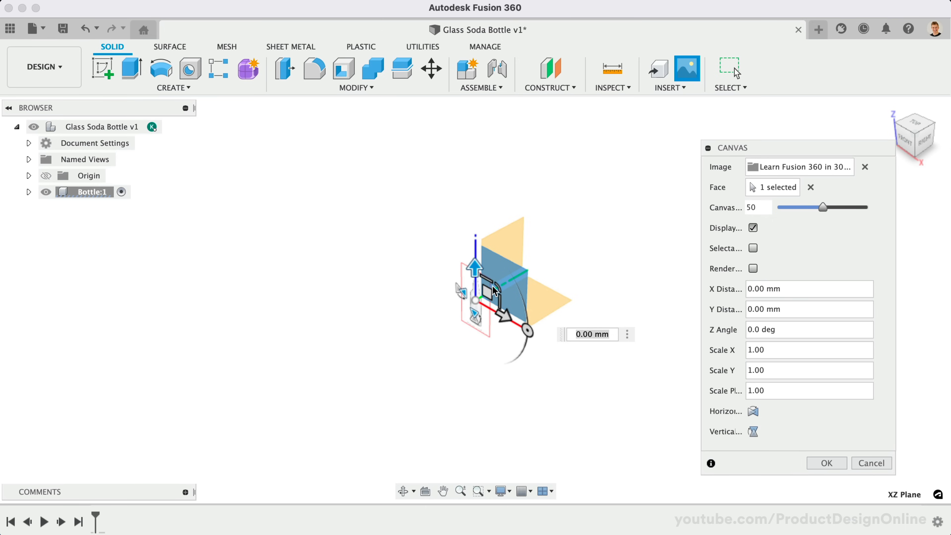
left_click_drag(495, 292, 694, 245)
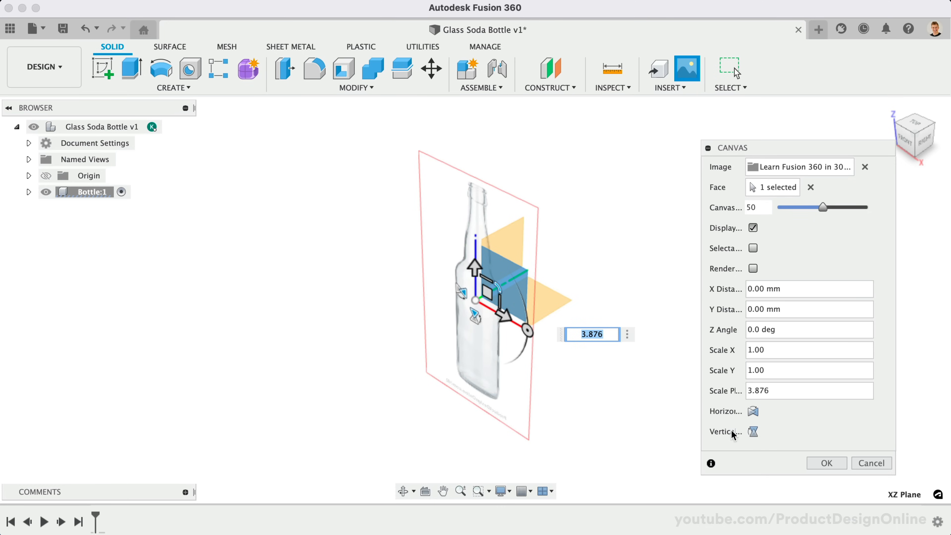
left_click(828, 464)
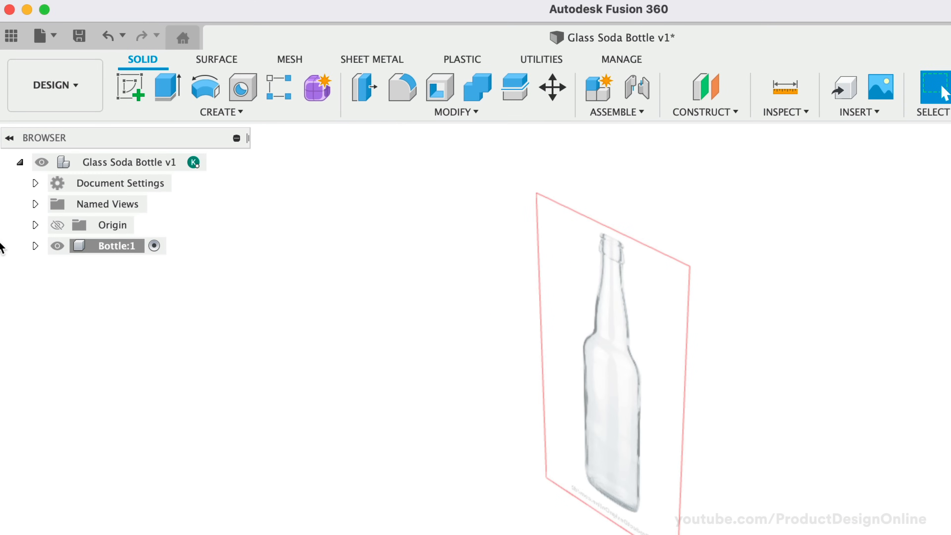
- Calibrate the bottle canvas by setting the distance from the bottle's base to the top of its mouth to 240 mm
left_click(35, 246)
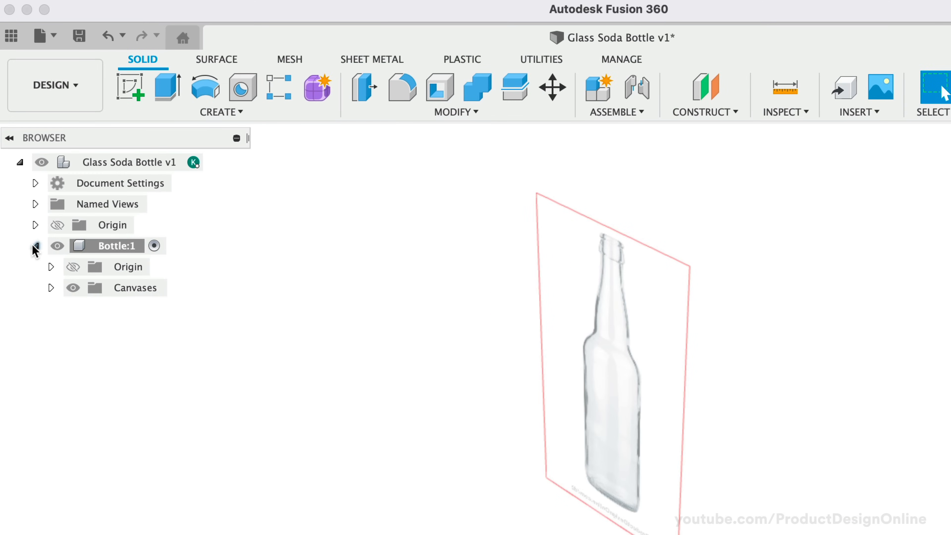
left_click(51, 289)
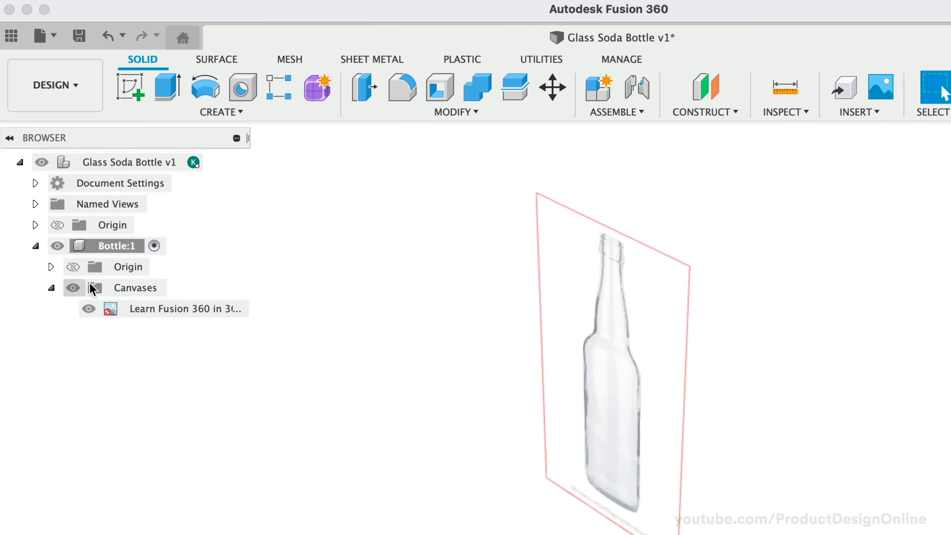
right_click(202, 311)
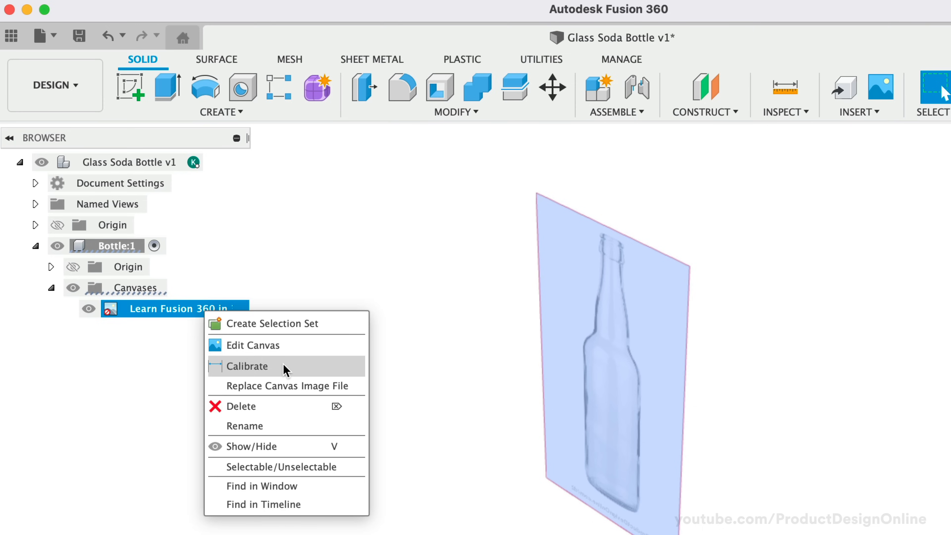
left_click(284, 369)
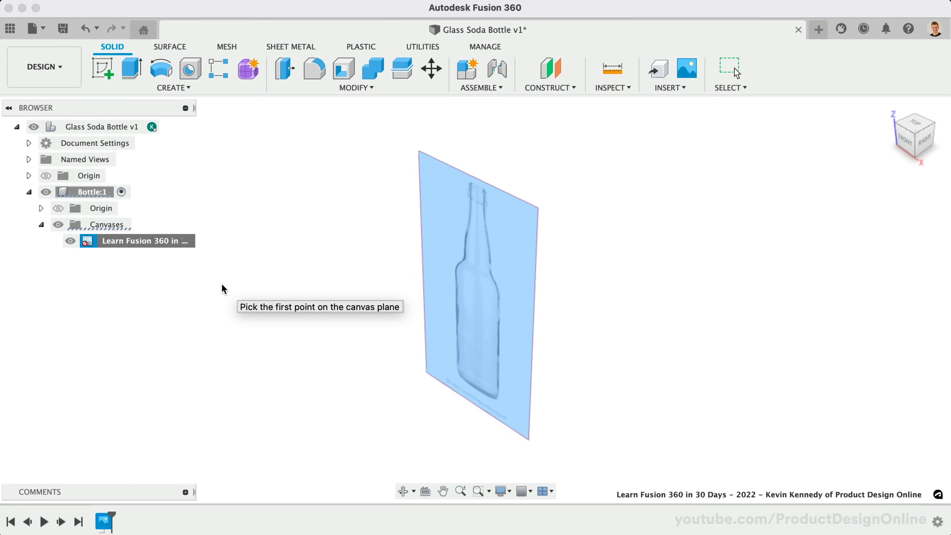
left_click(905, 140)
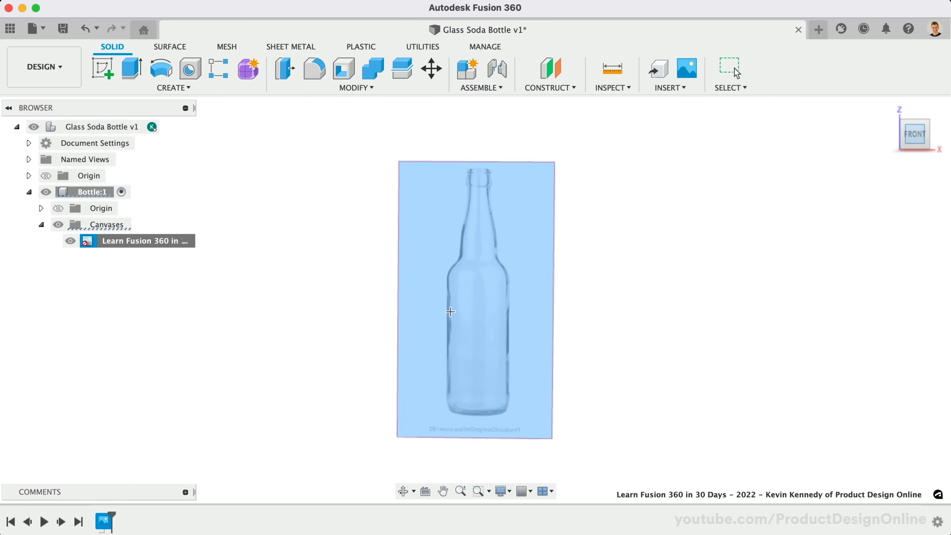
left_click(481, 415)
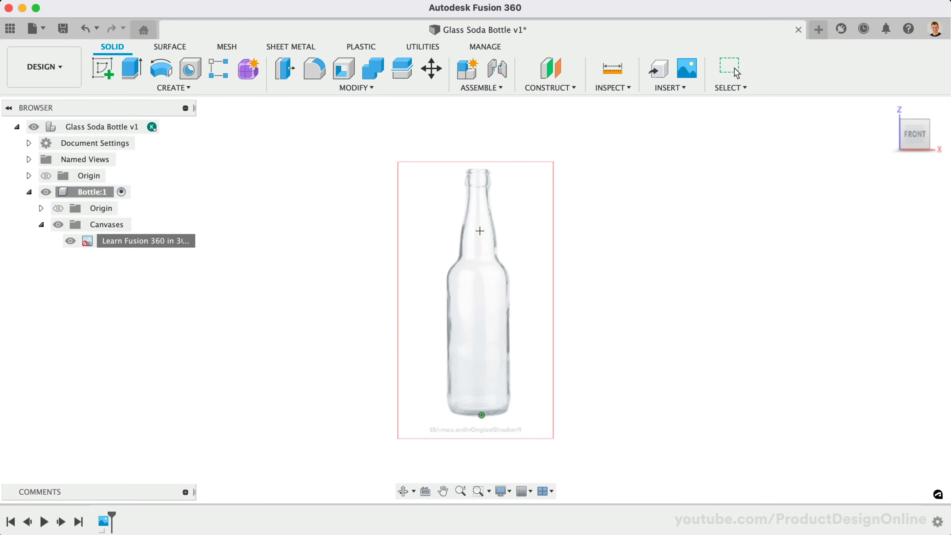
left_click(478, 169)
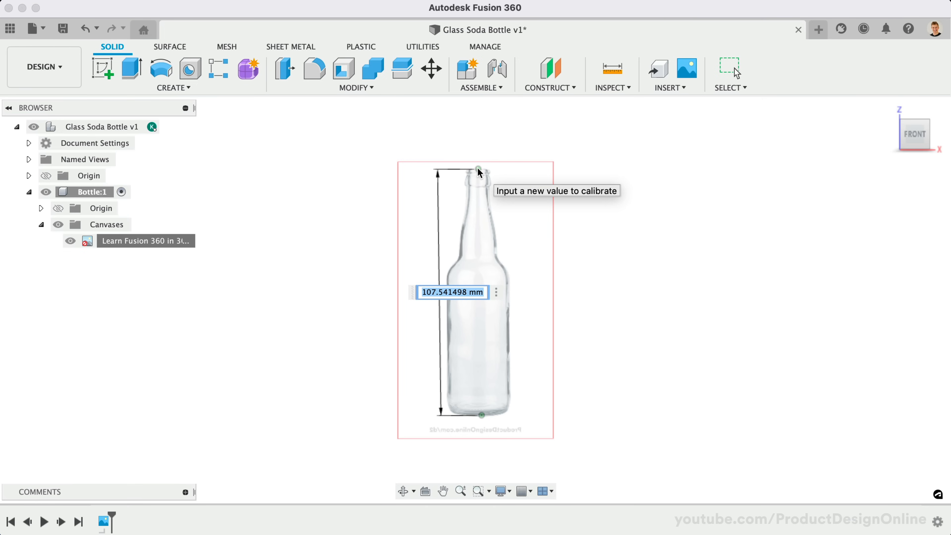
type("240")
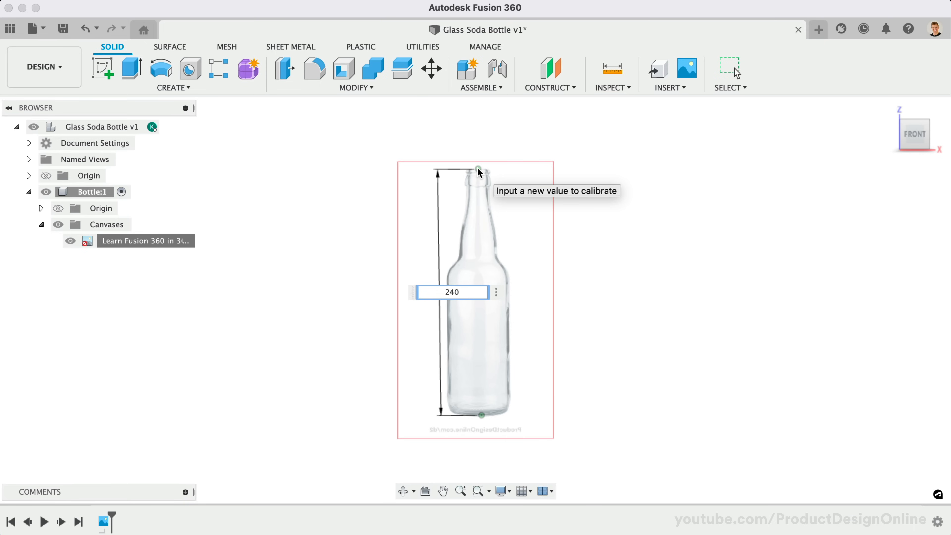
key("Return")
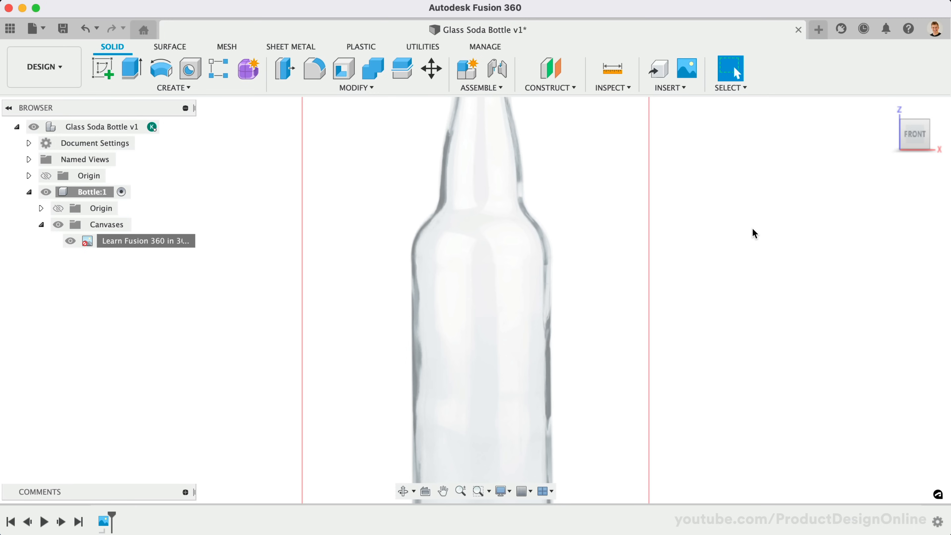
- Show the Bottle component's origin and flip the bottle canvas horizontally so its text reads correctly from the front
left_click(890, 109)
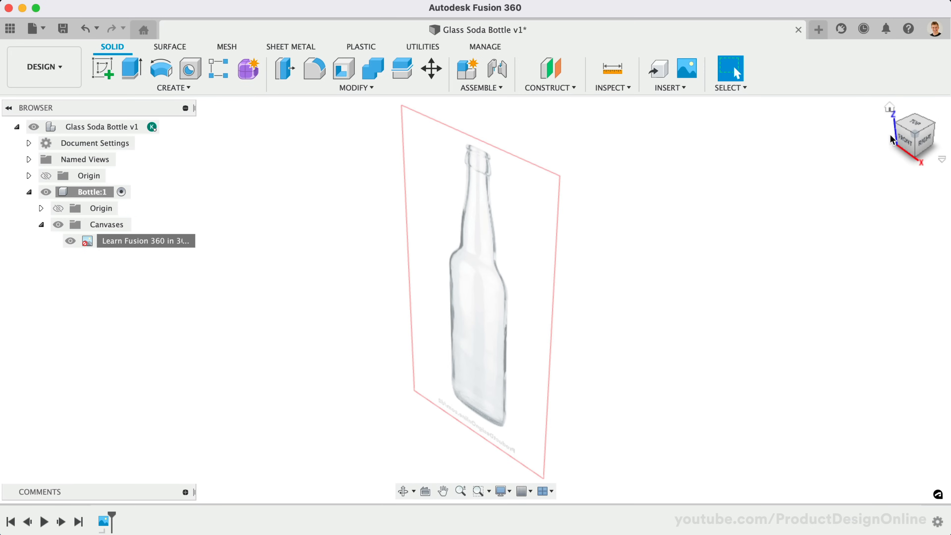
left_click(909, 140)
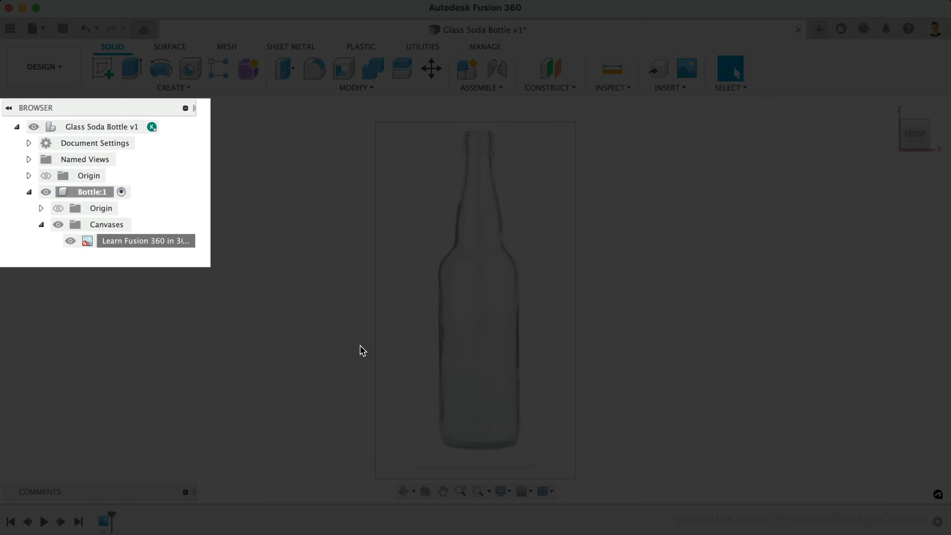
left_click(58, 208)
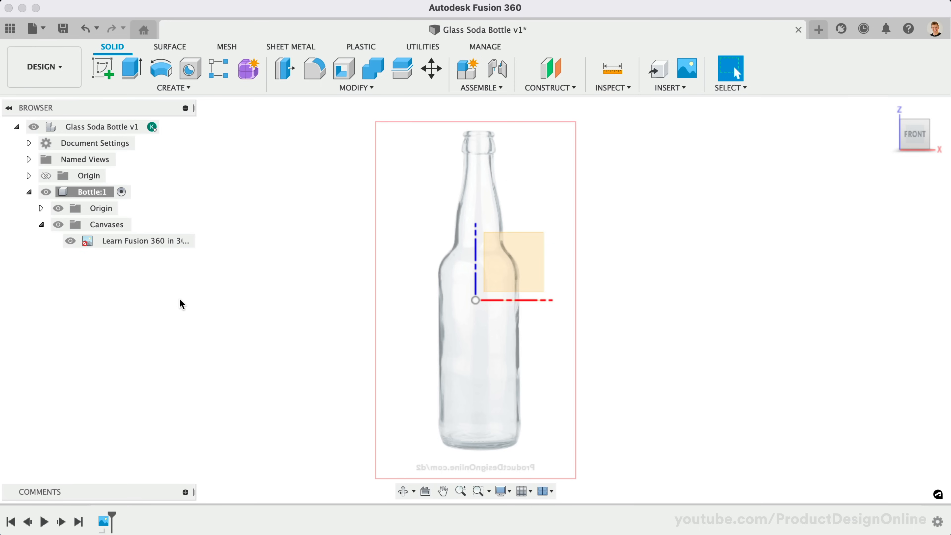
right_click(135, 240)
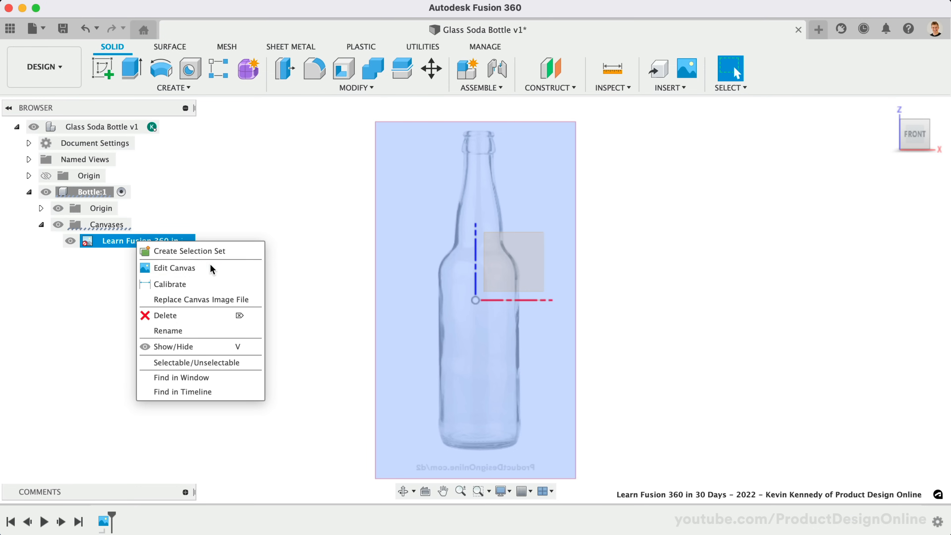
left_click(175, 268)
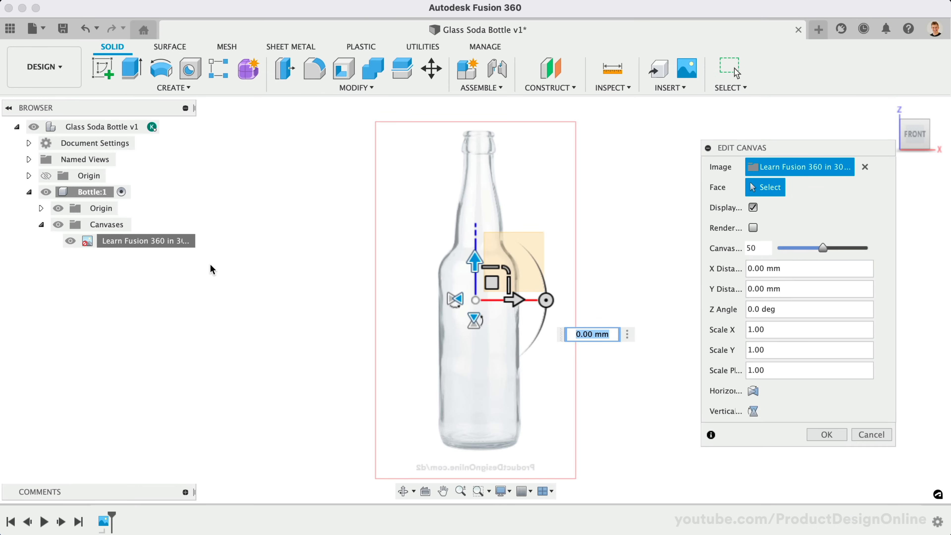
left_click(750, 390)
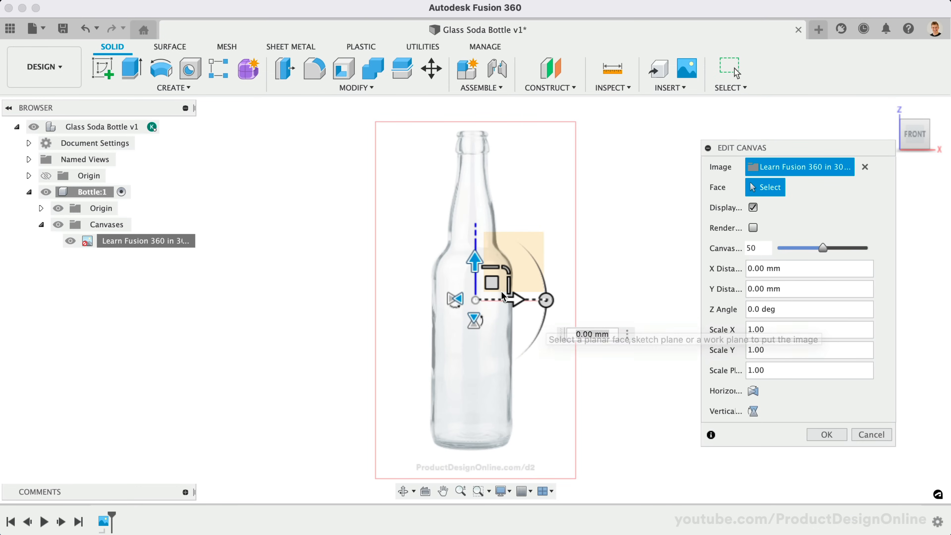
- Move the canvas within its plane so the center of the bottle's base sits on the origin, and accept the edit
left_click(492, 283)
left_click_drag(494, 286, 498, 142)
left_click(826, 435)
scroll(540, 392, "down", 3)
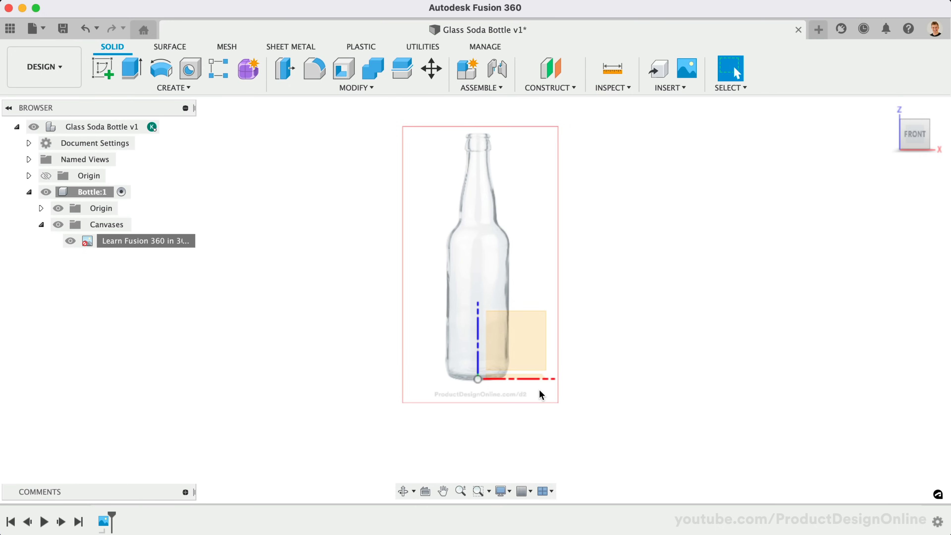
- Create a new sketch on the Bottle component's XZ origin plane
scroll(499, 334, "up", 2)
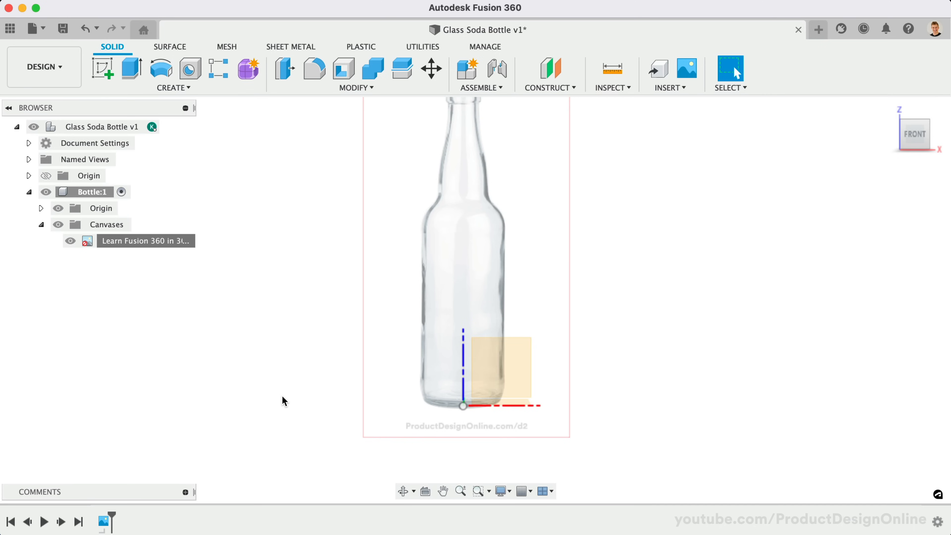
right_click(503, 355)
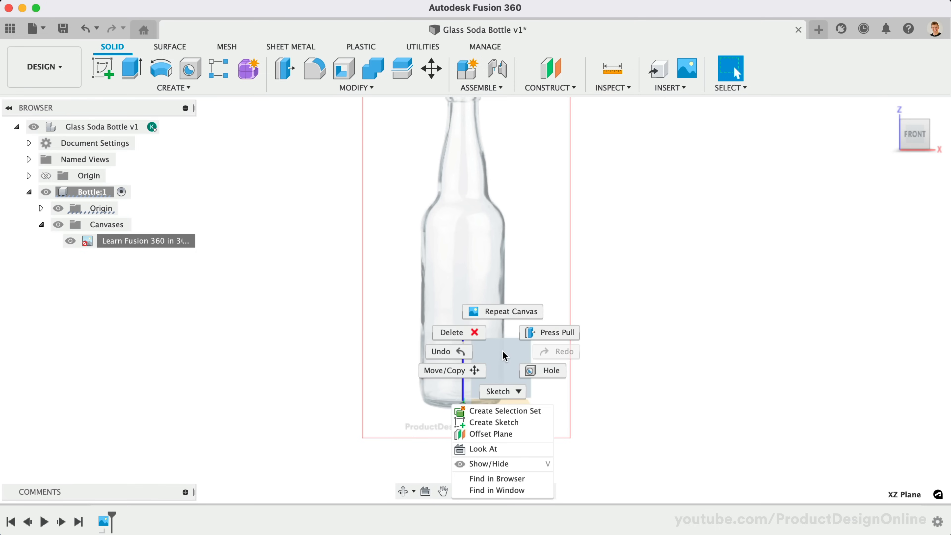
left_click(496, 423)
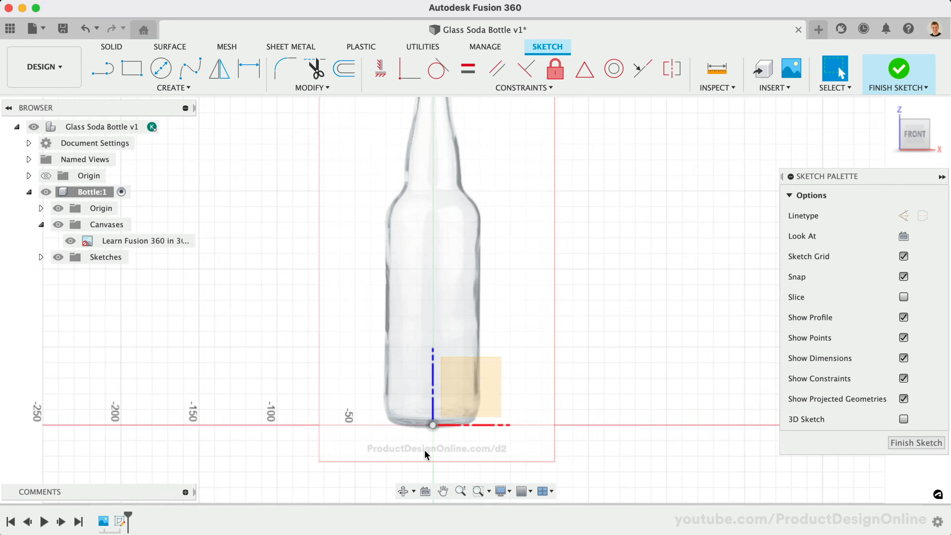
- Draw a vertical 240 mm line from the origin up the bottle's center axis to the mouth
scroll(424, 450, "up", 5)
scroll(425, 451, "down", 3)
scroll(424, 450, "up", 3)
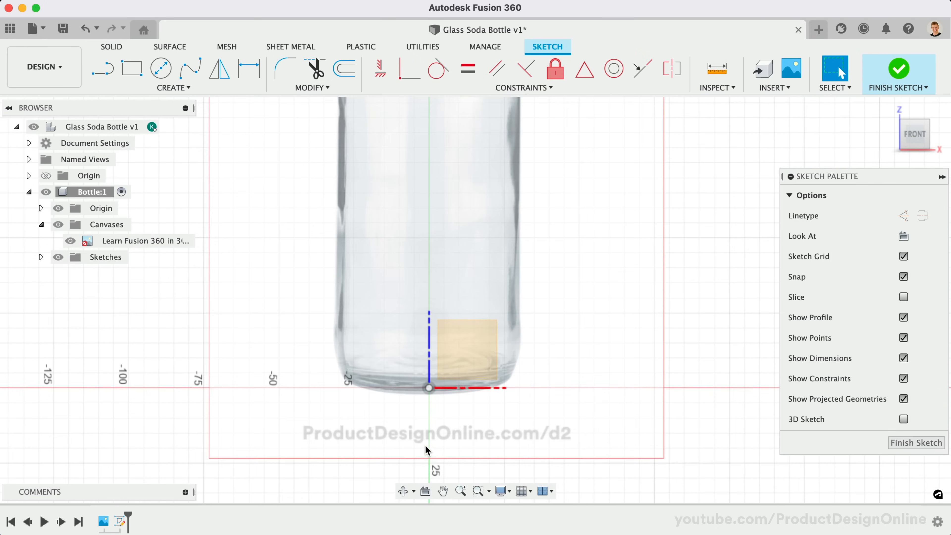
scroll(426, 446, "down", 2)
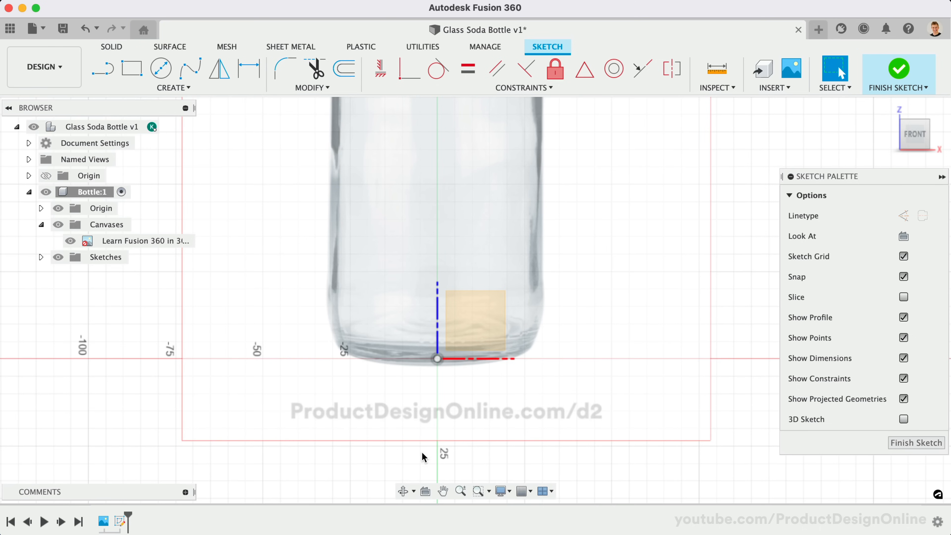
left_click(110, 69)
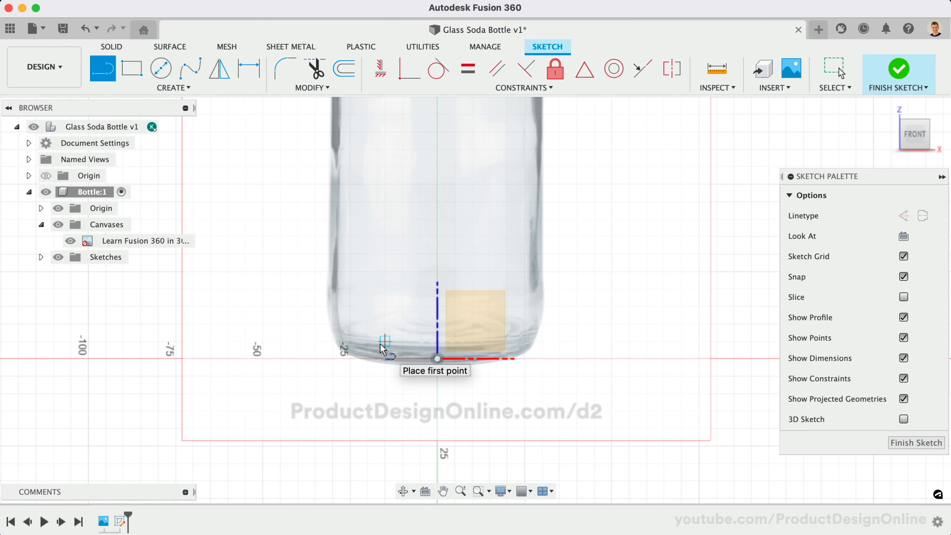
left_click(439, 359)
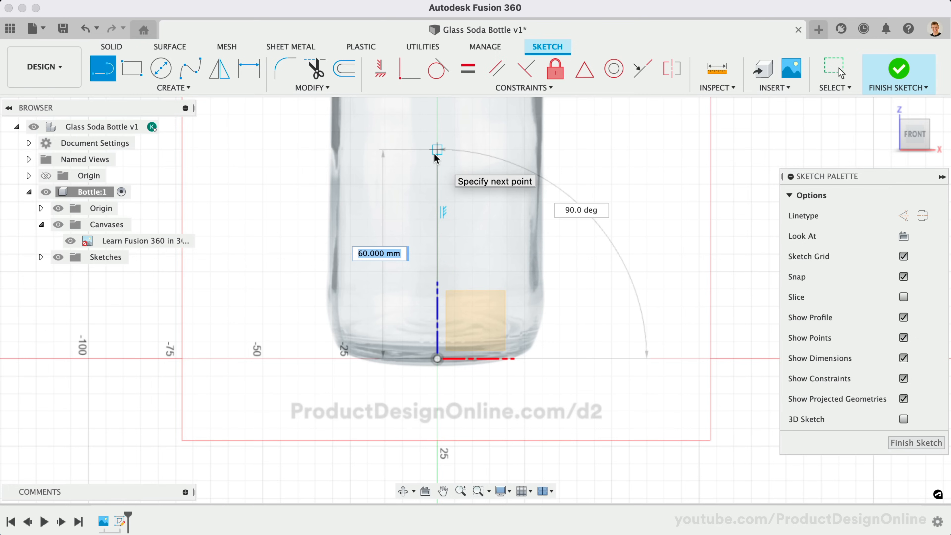
type("240")
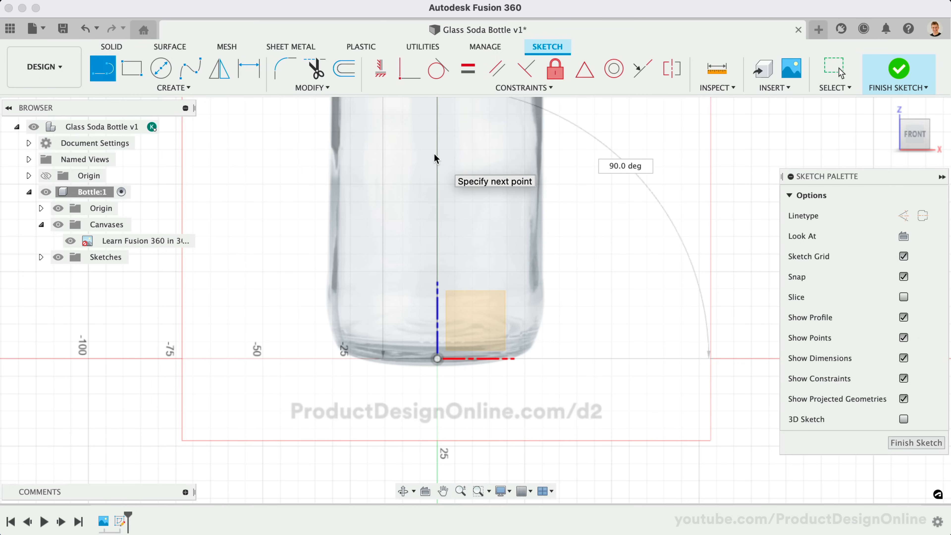
key("Tab")
scroll(435, 153, "down", 5)
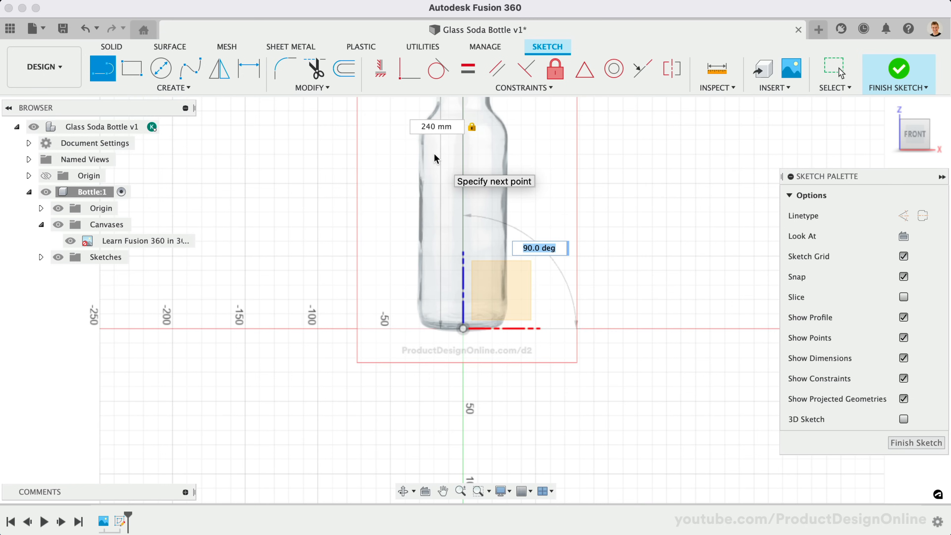
scroll(434, 154, "down", 3)
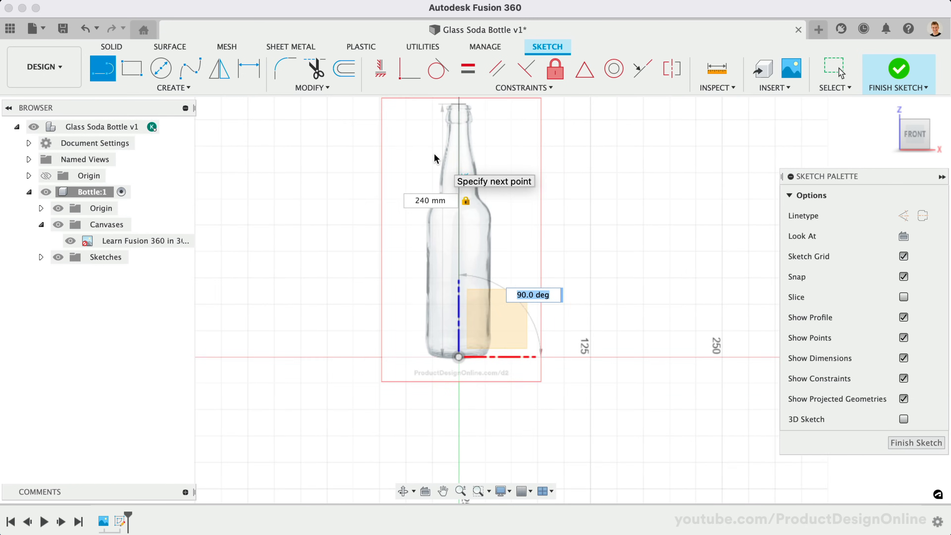
scroll(435, 158, "up", 3)
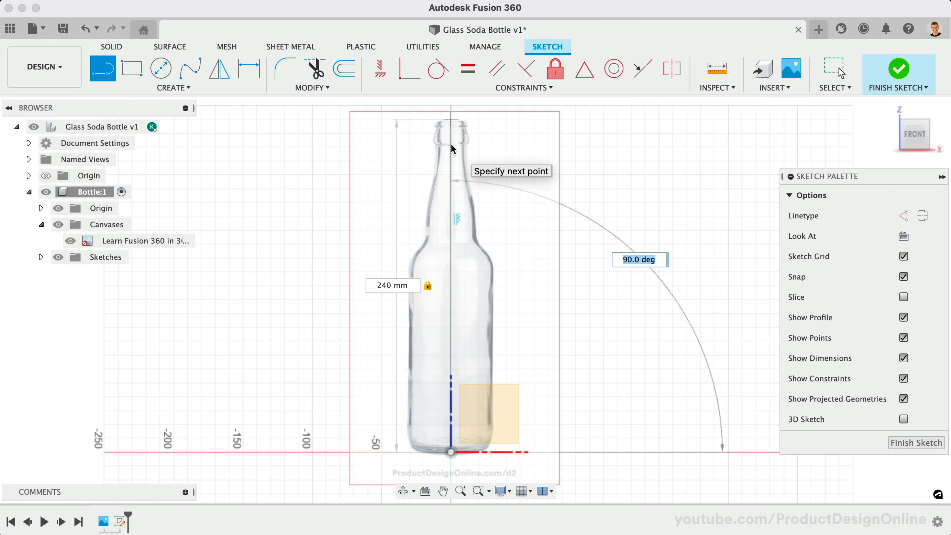
left_click(451, 145)
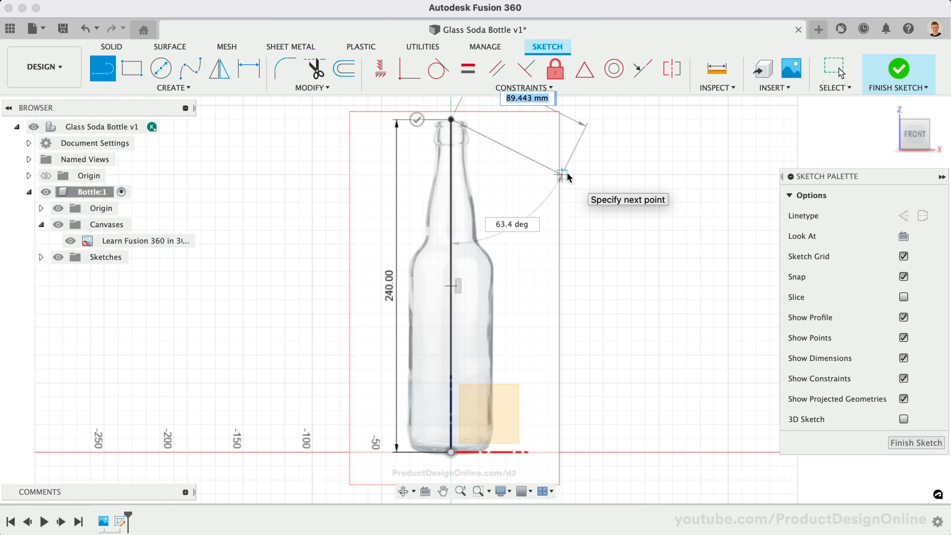
key("Escape")
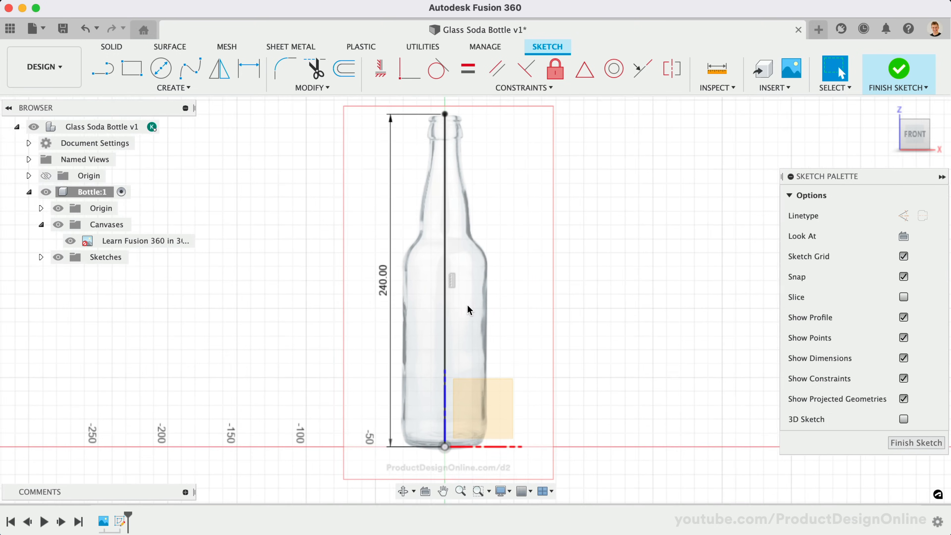
- Draw a horizontal 30 mm line from the origin along the bottle's base toward positive X
left_click(101, 81)
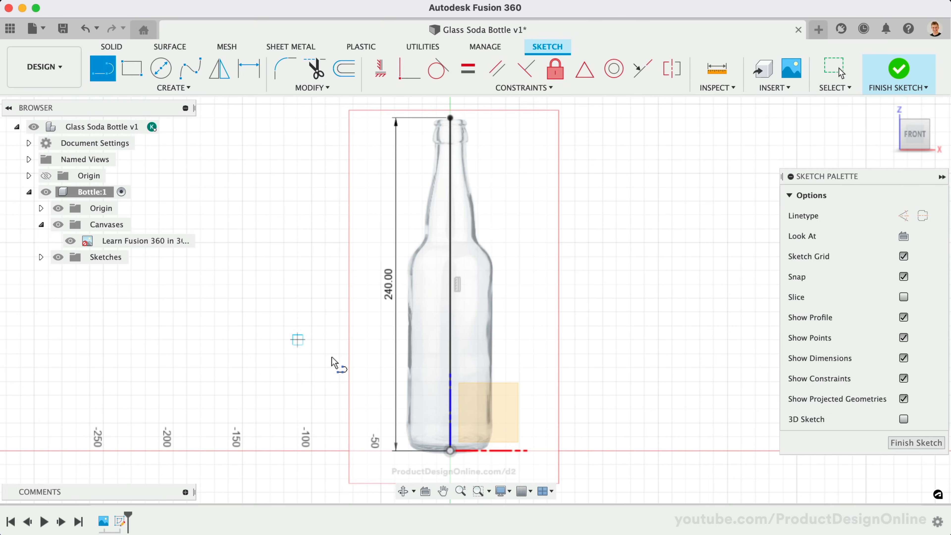
scroll(419, 446, "up", 5)
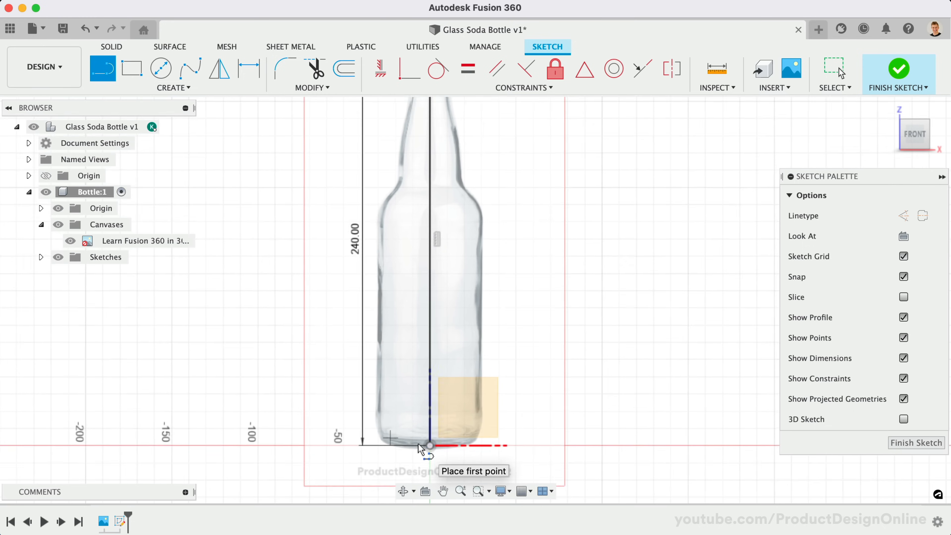
left_click(430, 445)
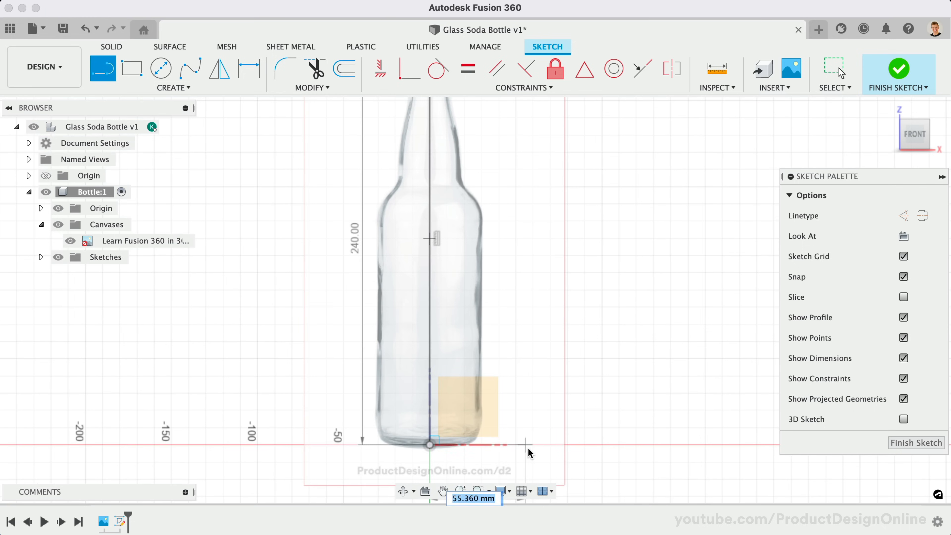
type("30")
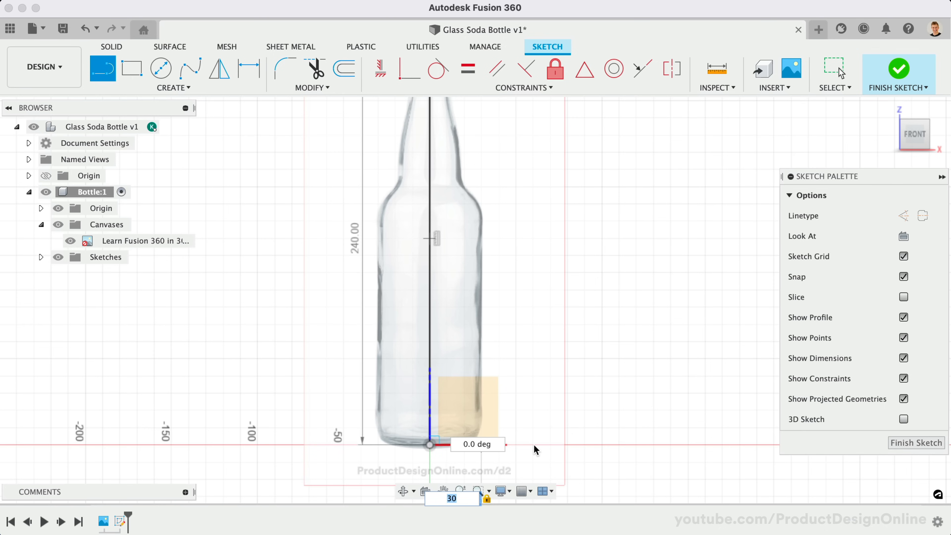
key("Return")
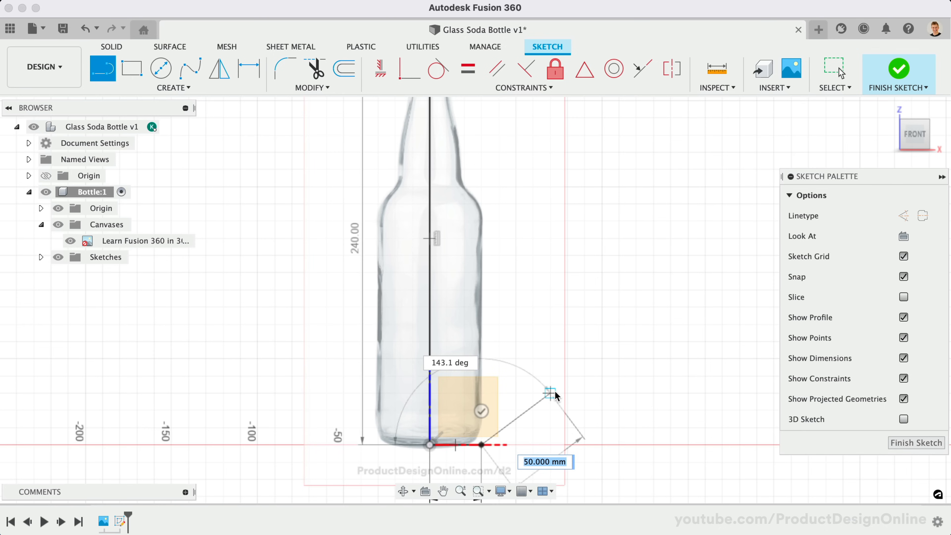
scroll(555, 365, "down", 2)
scroll(554, 370, "up", 5)
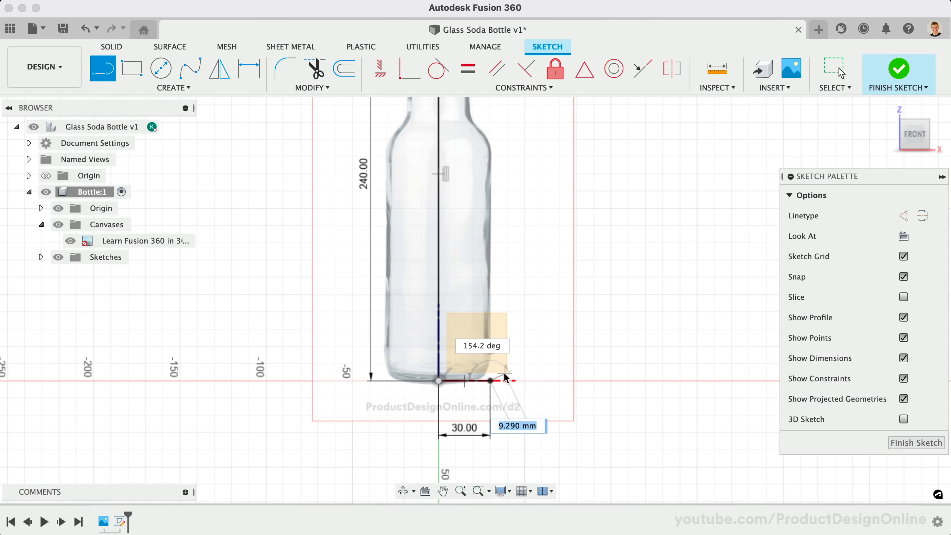
- Draw a vertical 130 mm line from the outer end of the base line up the bottle's side, then end the Line command
scroll(505, 374, "down", 2)
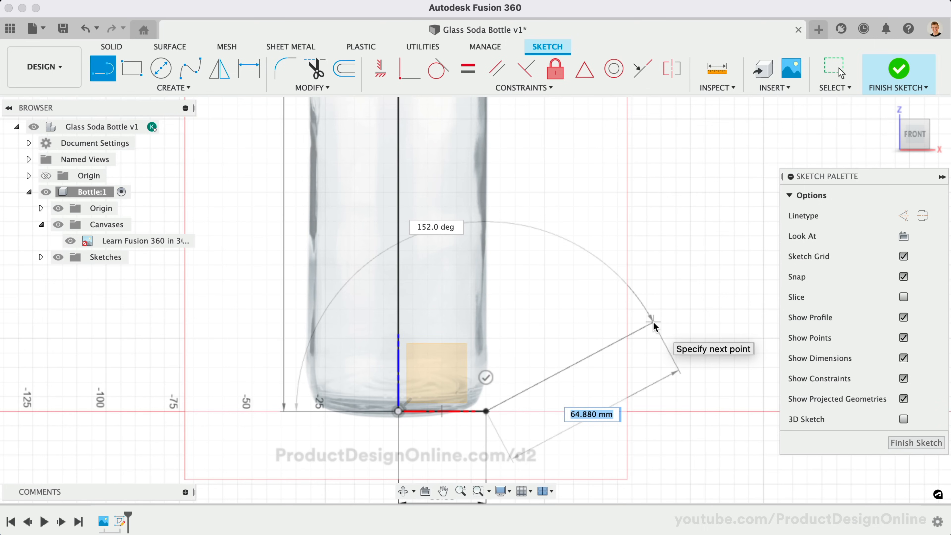
scroll(599, 322, "down", 5)
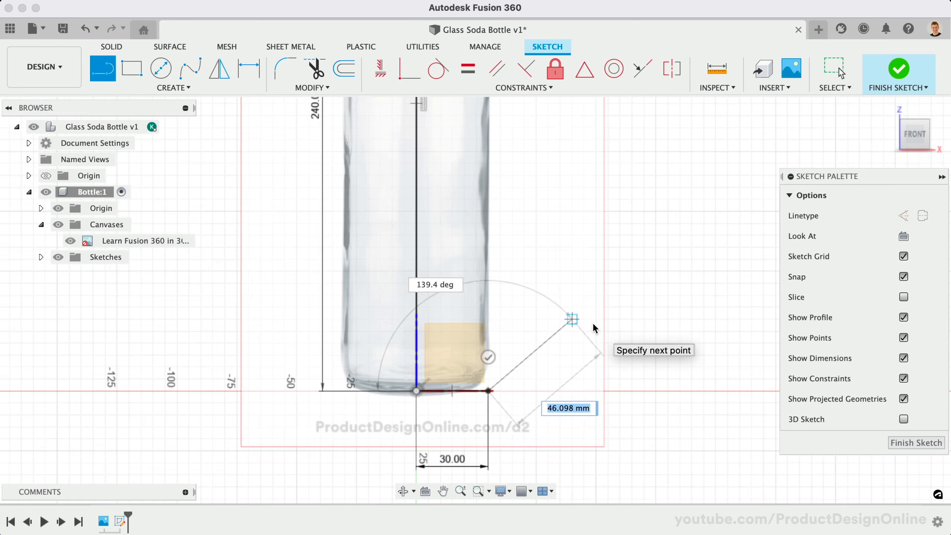
scroll(607, 243, "down", 3)
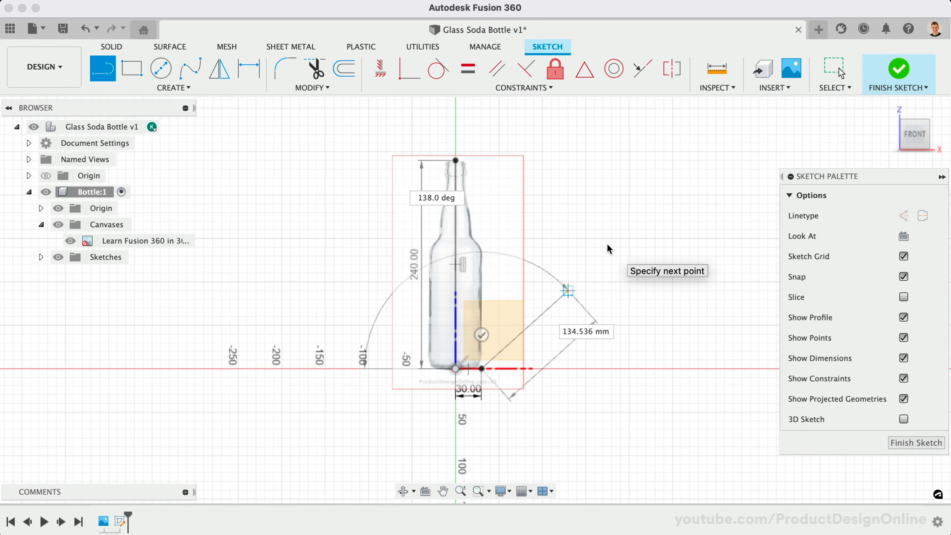
scroll(569, 246, "up", 4)
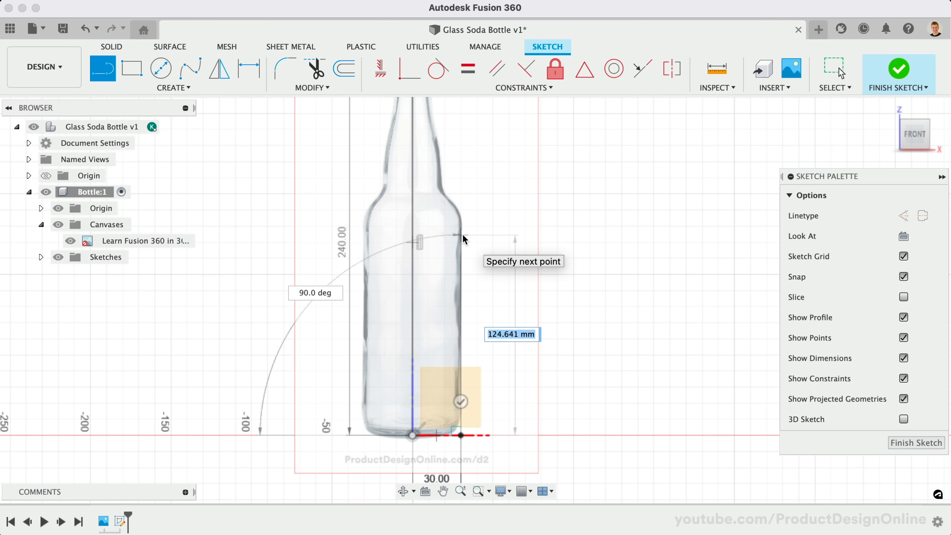
type("130")
key("Tab")
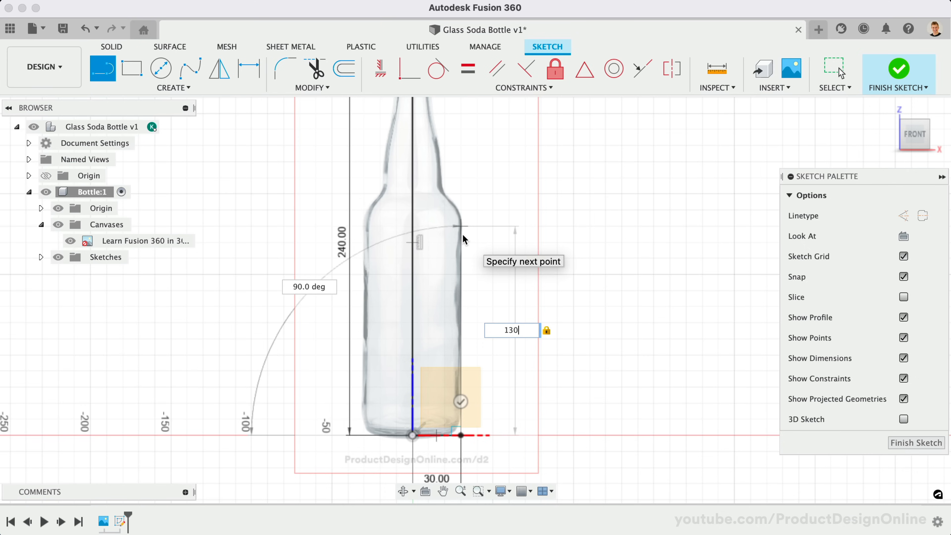
key("Return")
key("Escape")
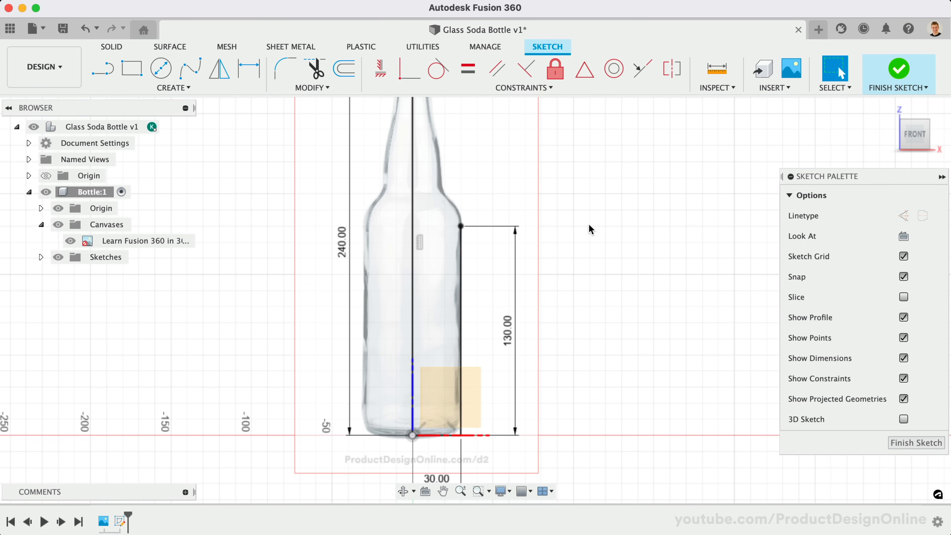
- Start a fit point spline at the side line's upper end and trace the shoulder and neck up to just below the collar
scroll(590, 224, "left", 2)
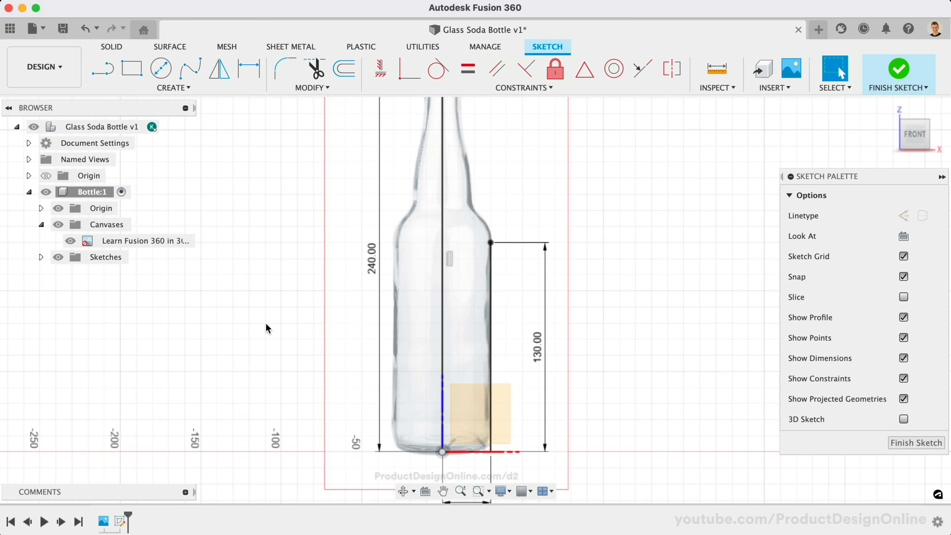
scroll(266, 324, "down", 2)
scroll(266, 324, "up", 3)
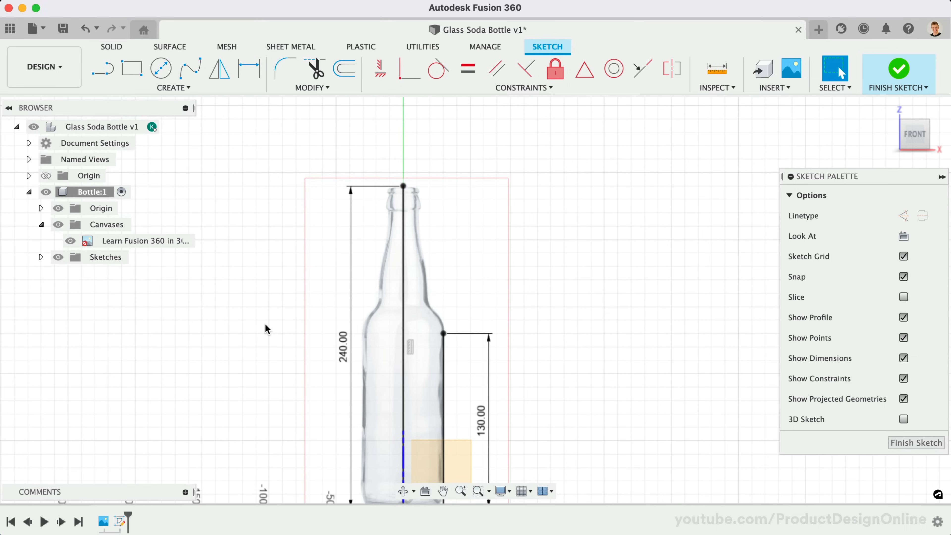
scroll(427, 169, "up", 5)
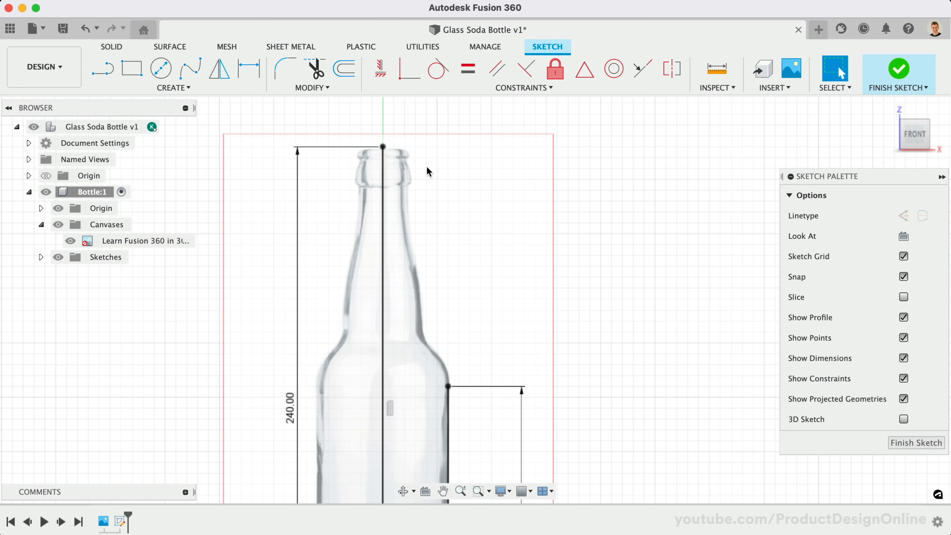
left_click(197, 70)
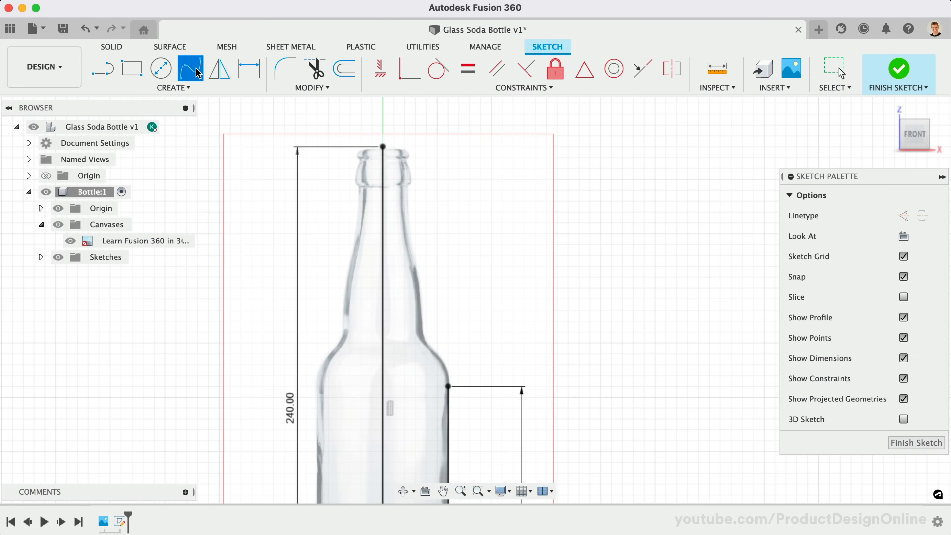
scroll(449, 384, "up", 3)
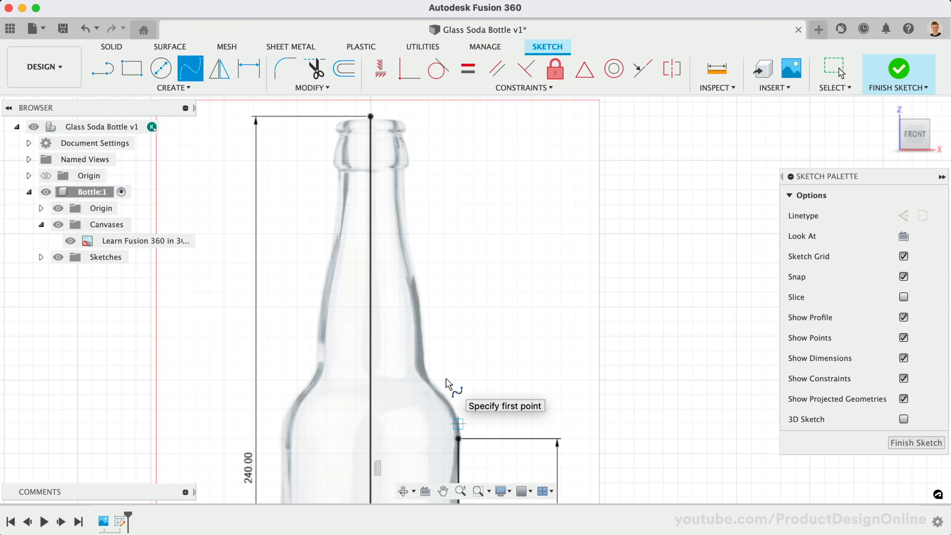
left_click(461, 438)
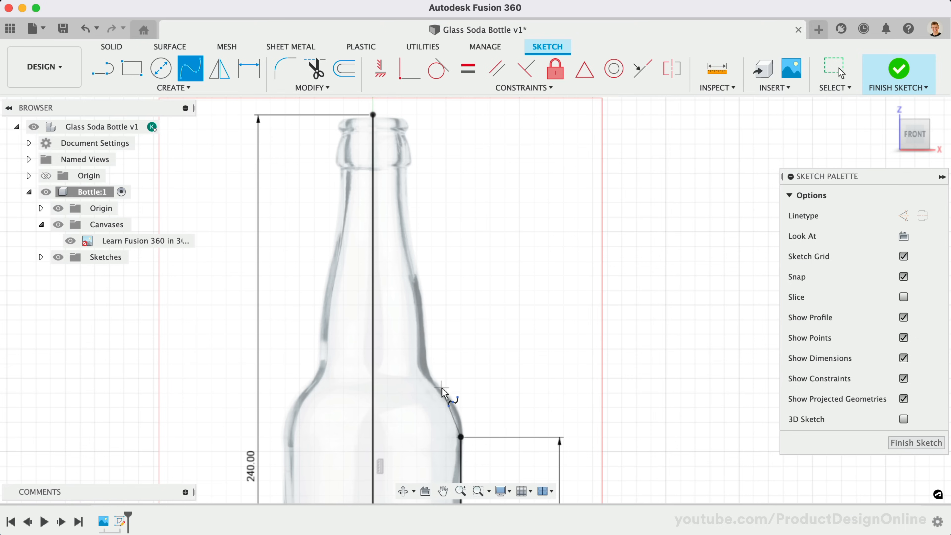
left_click(454, 402)
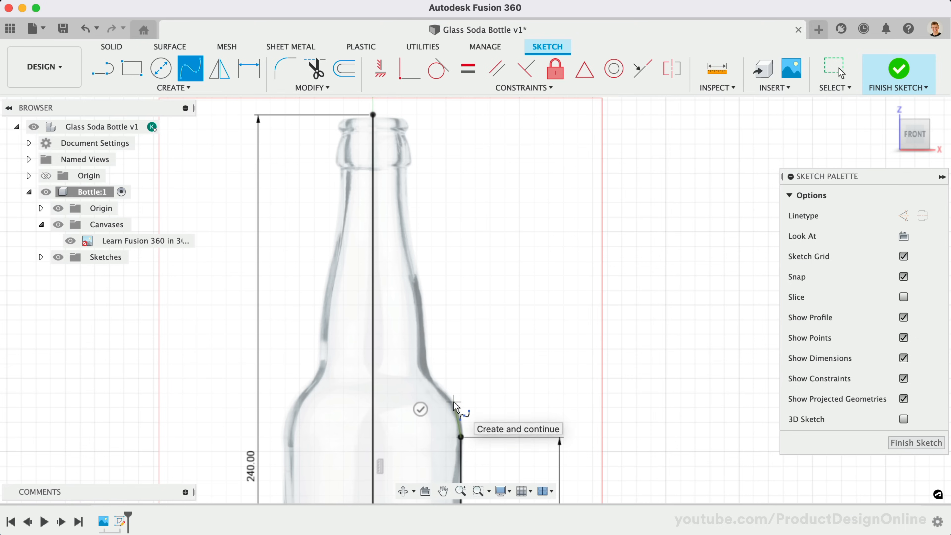
left_click(431, 378)
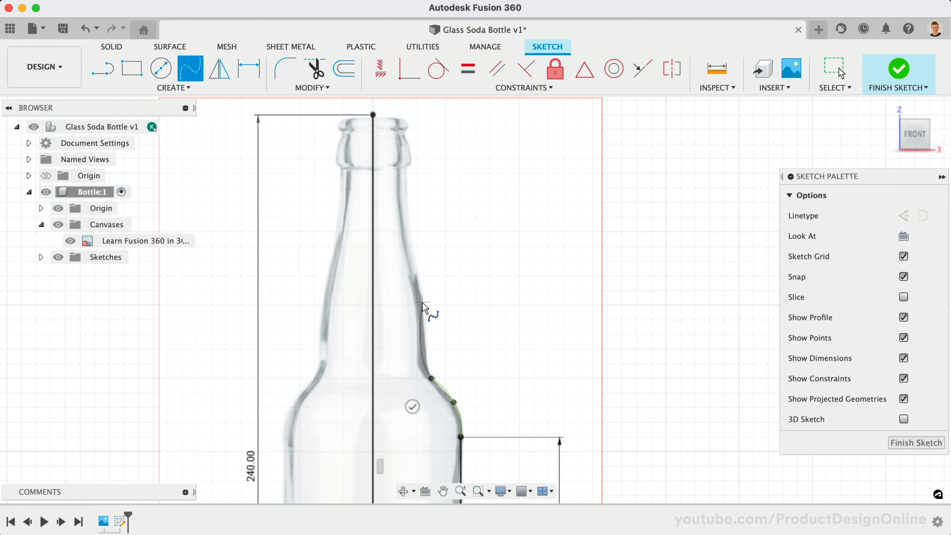
left_click(417, 304)
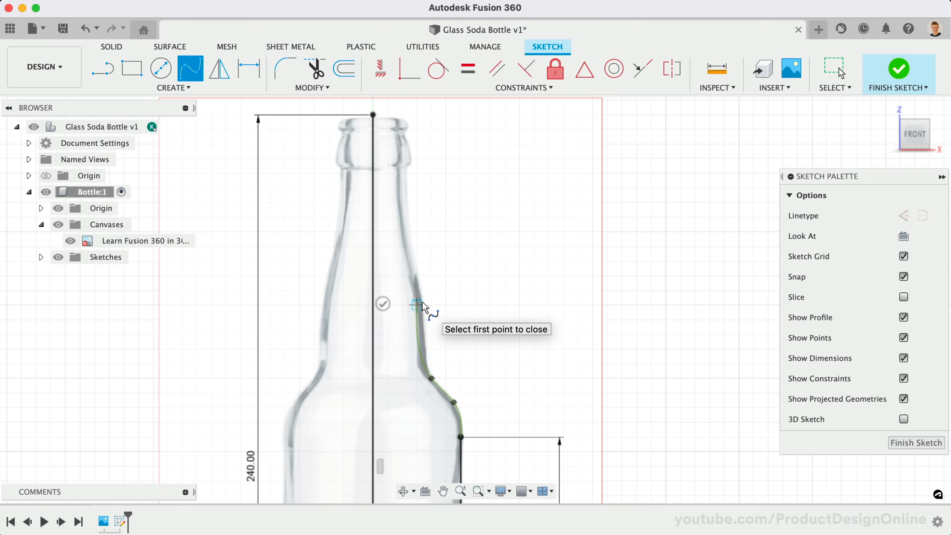
left_click(408, 228)
left_click(406, 173)
scroll(406, 174, "down", 3)
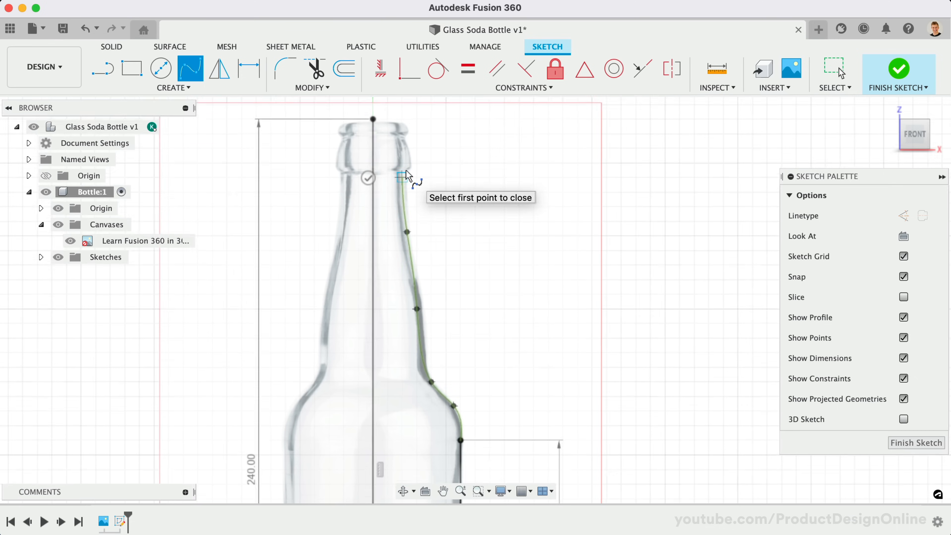
- Continue the spline around the collar's bulge with fit points at its widest part and its upper edge
scroll(407, 175, "up", 4)
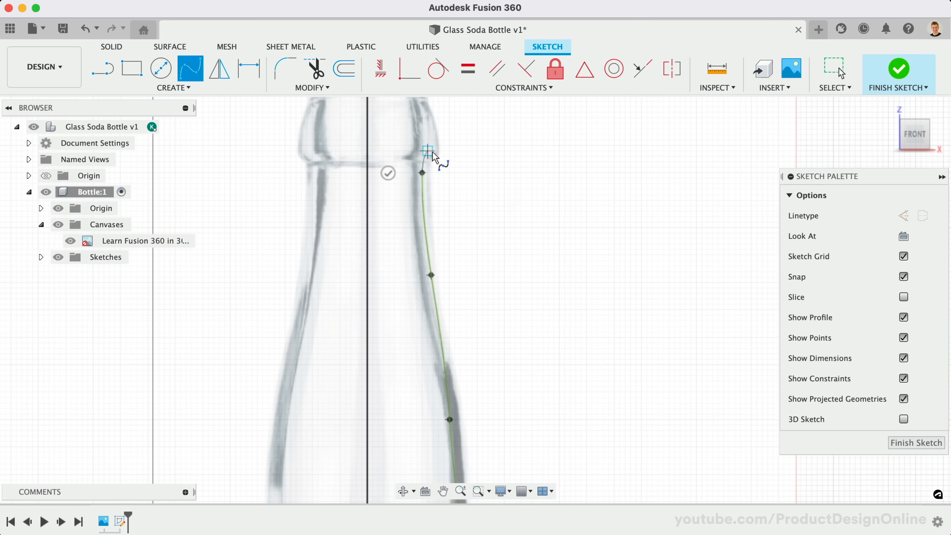
left_click(439, 156)
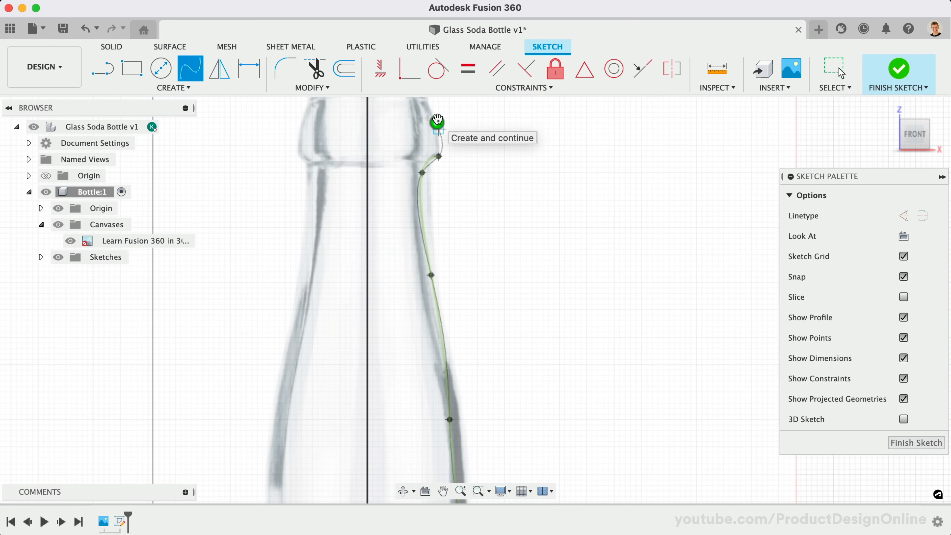
left_click(434, 109)
scroll(436, 110, "down", 3)
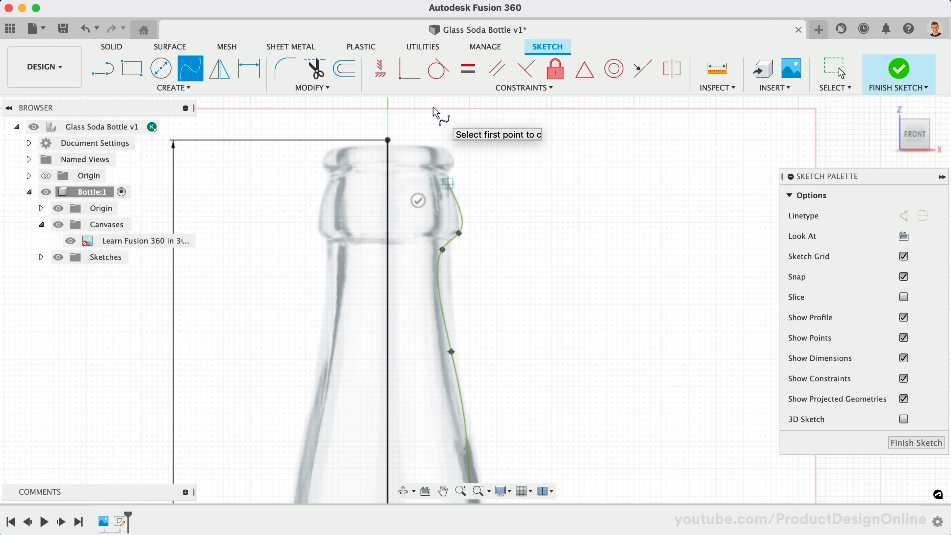
- Extend the spline around the lip to the height of the center line's upper end, finish it, and leave the spline command
scroll(435, 149, "up", 4)
middle_click_drag(433, 132, 437, 161)
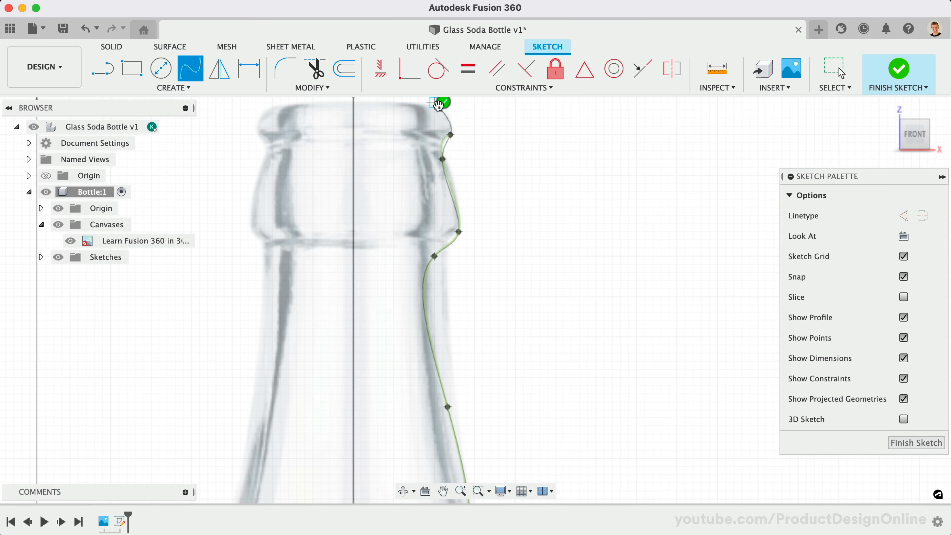
middle_click_drag(431, 109, 432, 122)
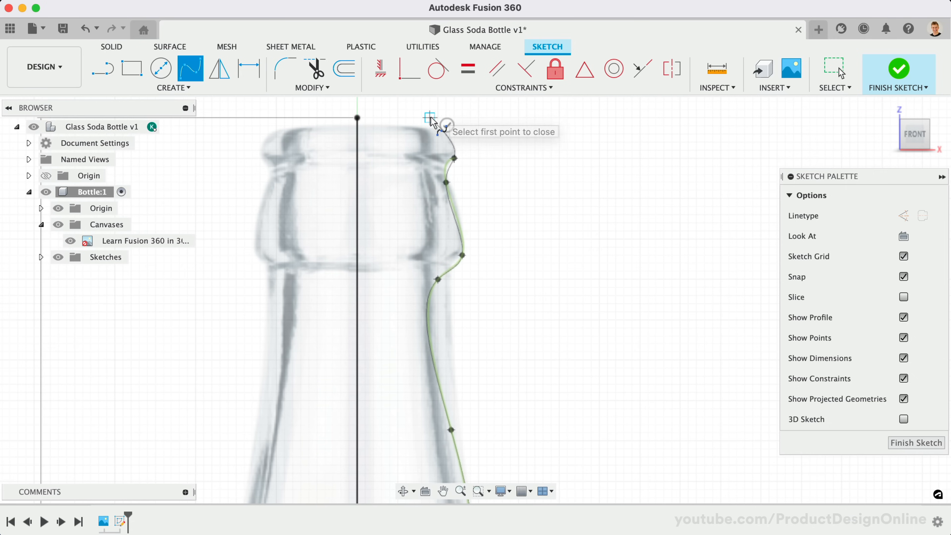
left_click(430, 118)
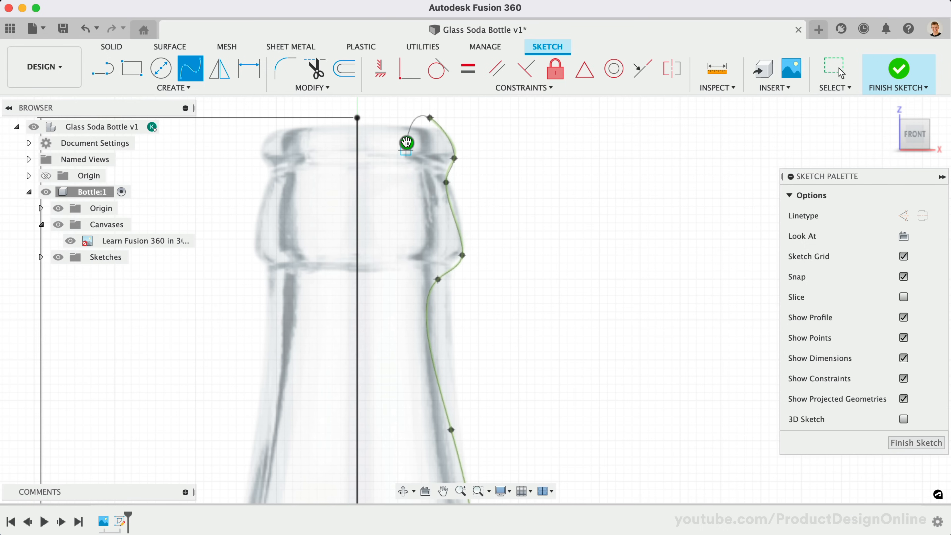
left_click(407, 143)
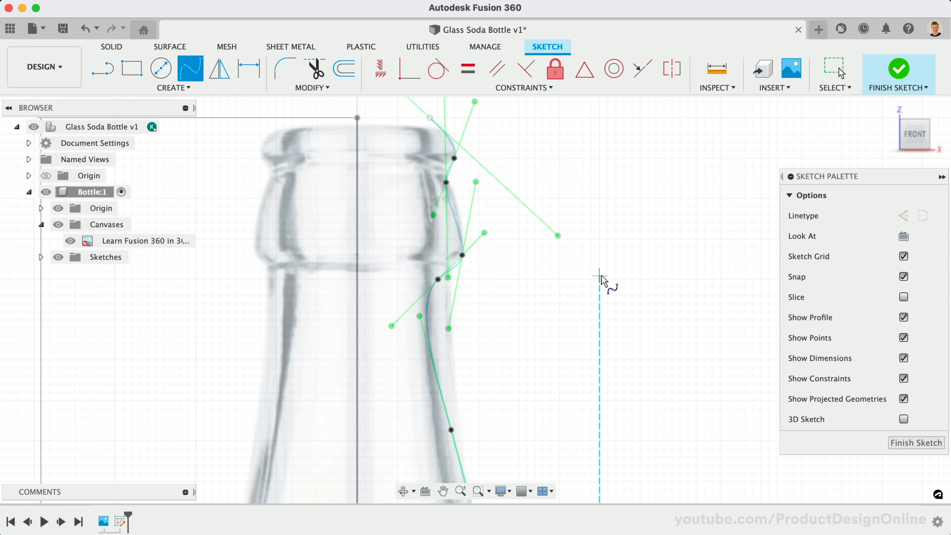
scroll(601, 279, "down", 5)
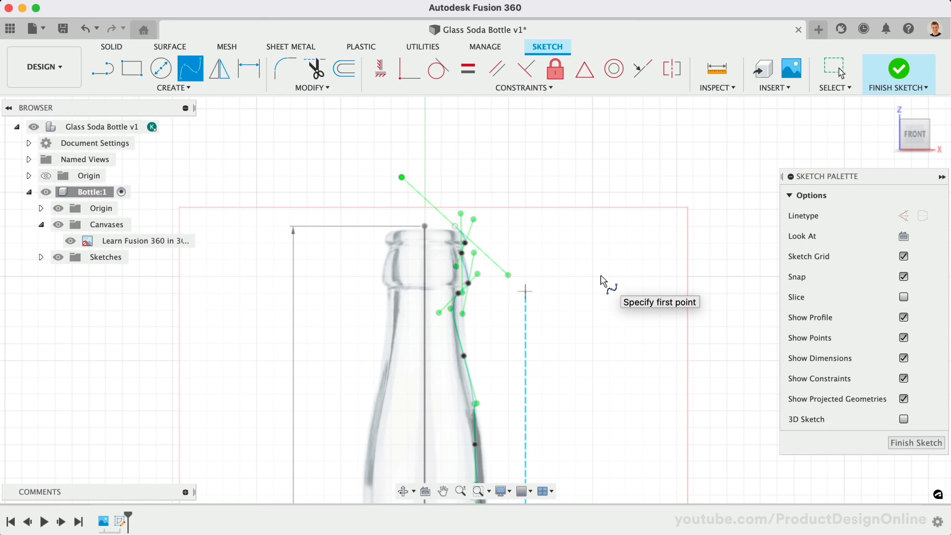
scroll(601, 279, "down", 10)
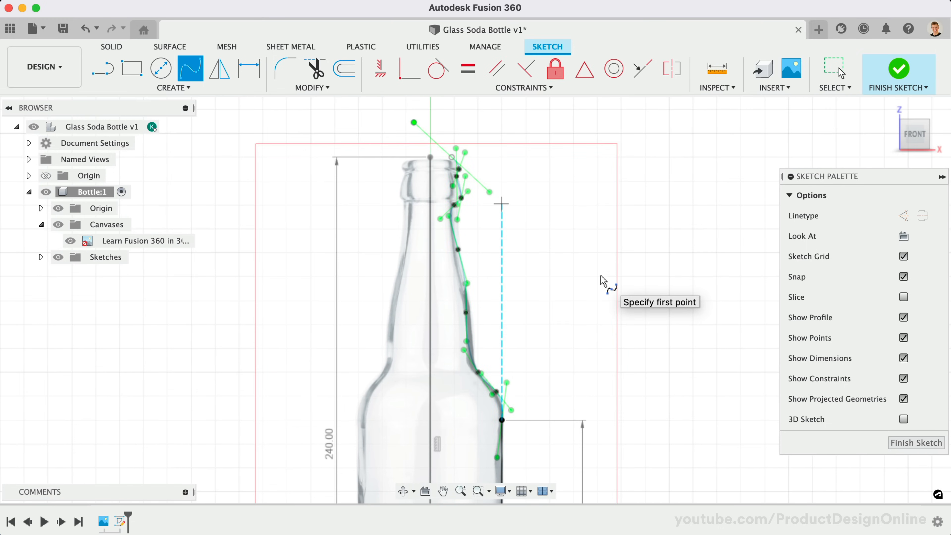
scroll(601, 279, "up", 3)
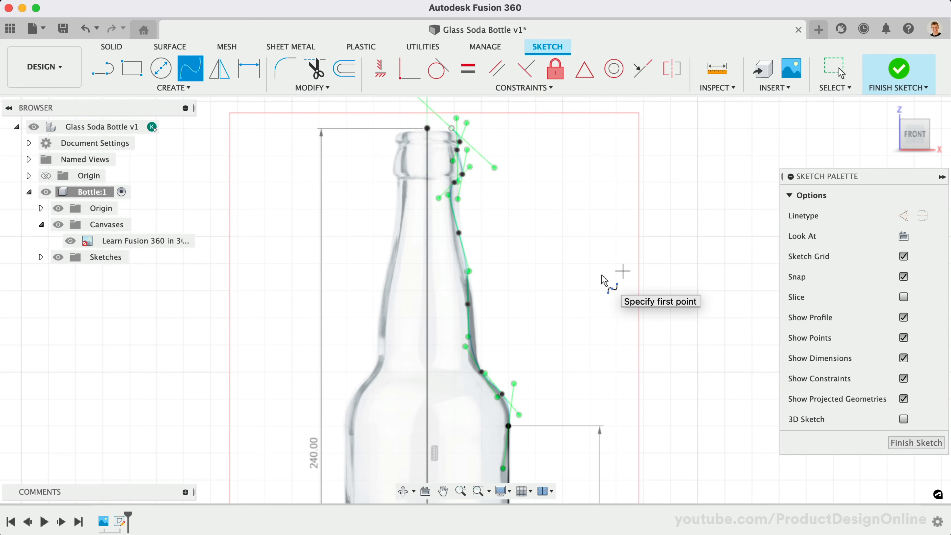
scroll(601, 279, "up", 1)
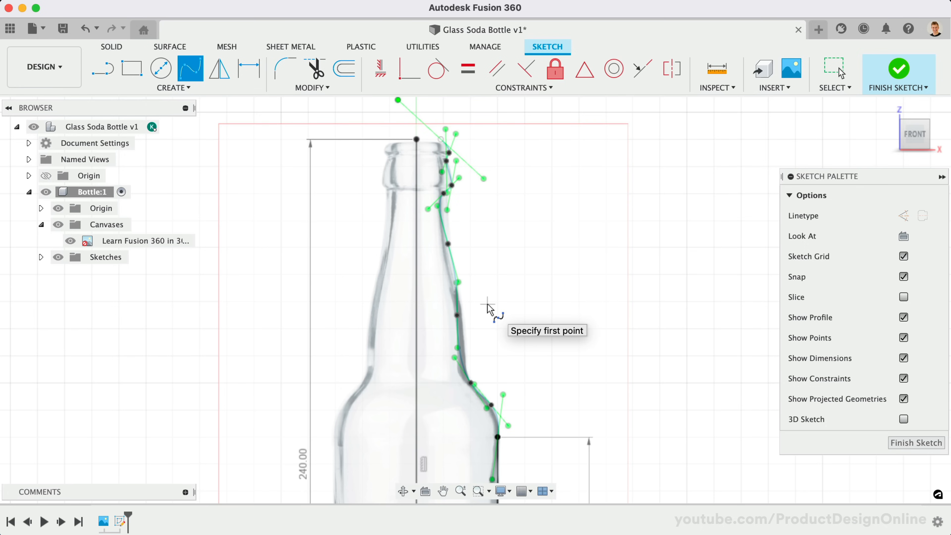
key("Escape")
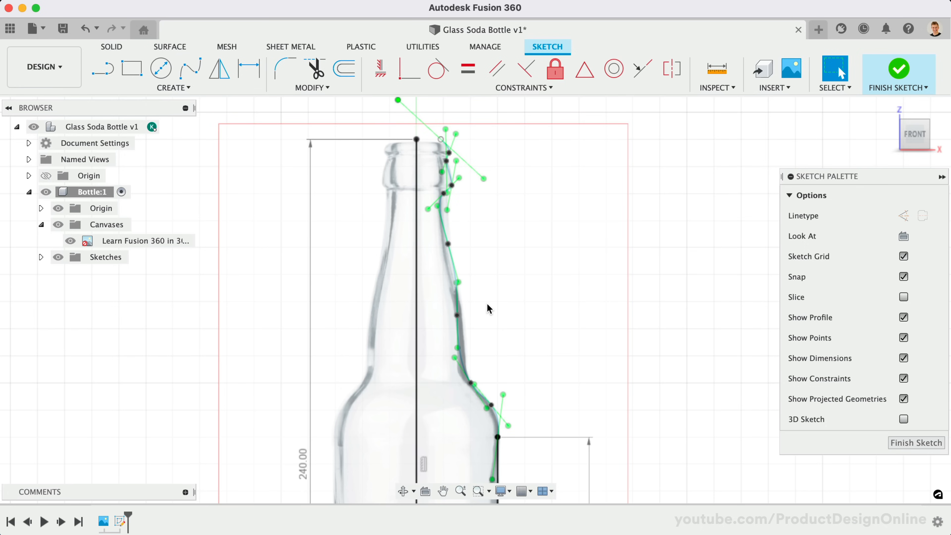
- Move the mid-neck fit point outward to about X 16.9, Z 174.6 mm and align the tangent handle above it with the neck outline
left_click(490, 309)
scroll(454, 317, "up", 4)
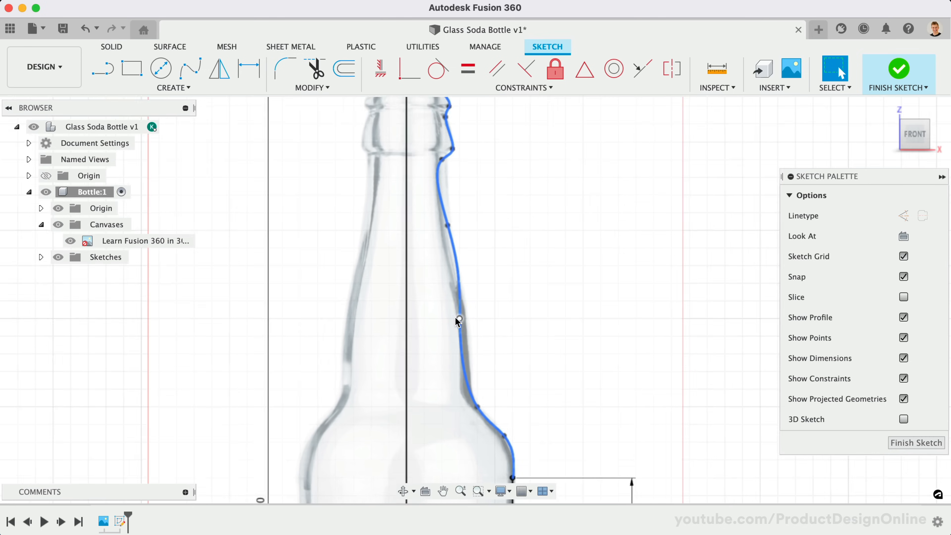
left_click(461, 320)
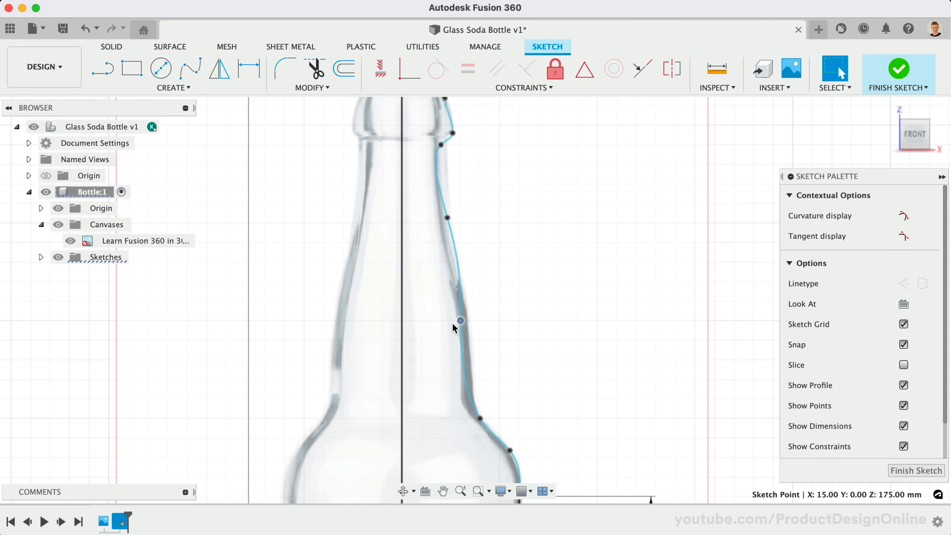
left_click_drag(461, 321, 468, 322)
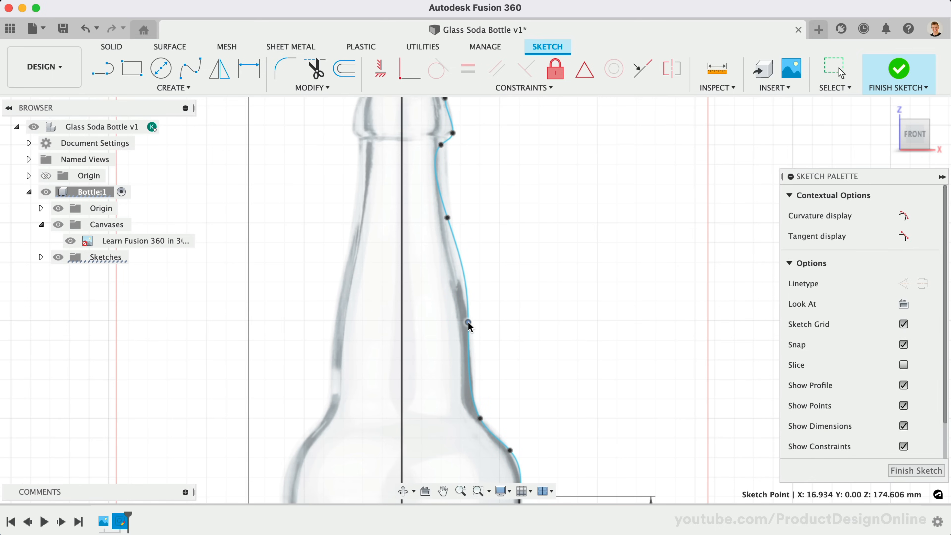
left_click(448, 218)
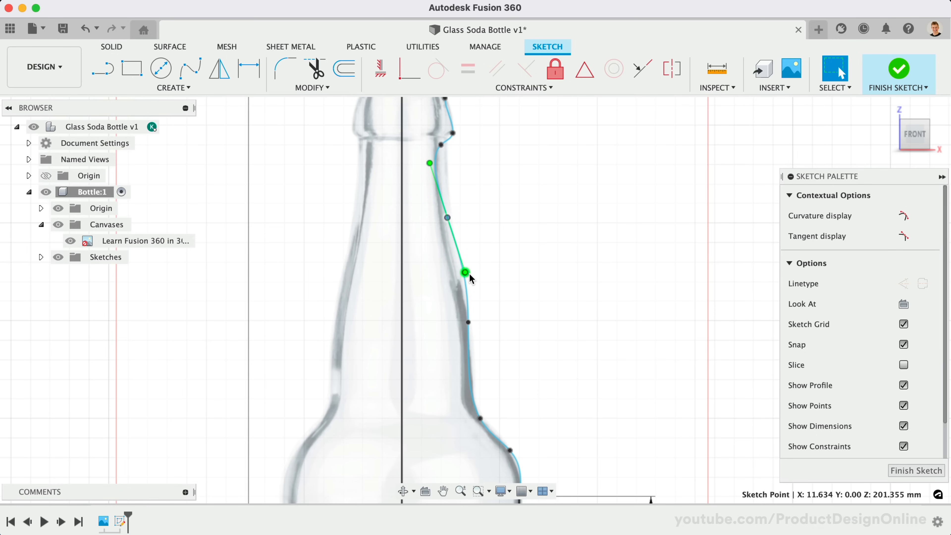
left_click_drag(466, 273, 459, 266)
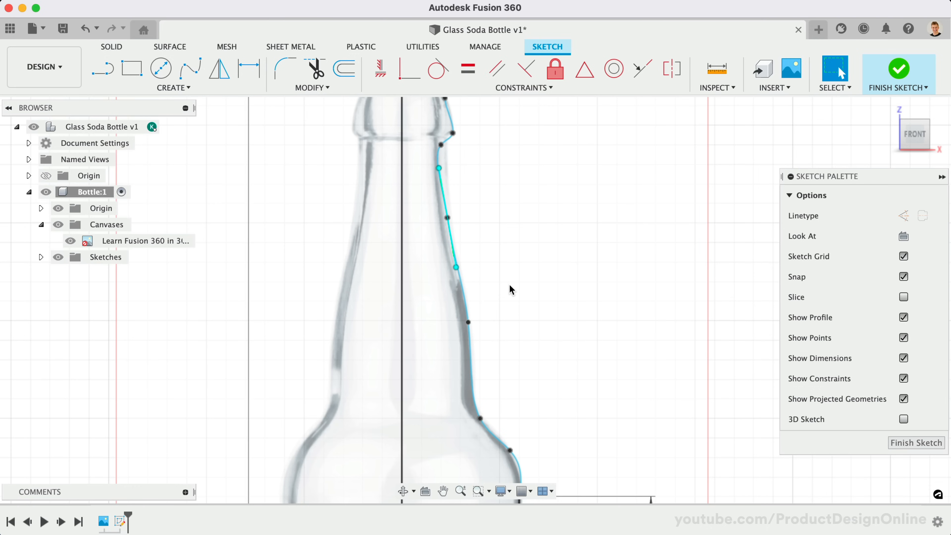
- Reposition the two shoulder fit points onto the bottle's outline, placing the lower one at X 26, Z 143 mm
scroll(510, 284, "down", 4)
scroll(487, 335, "up", 3)
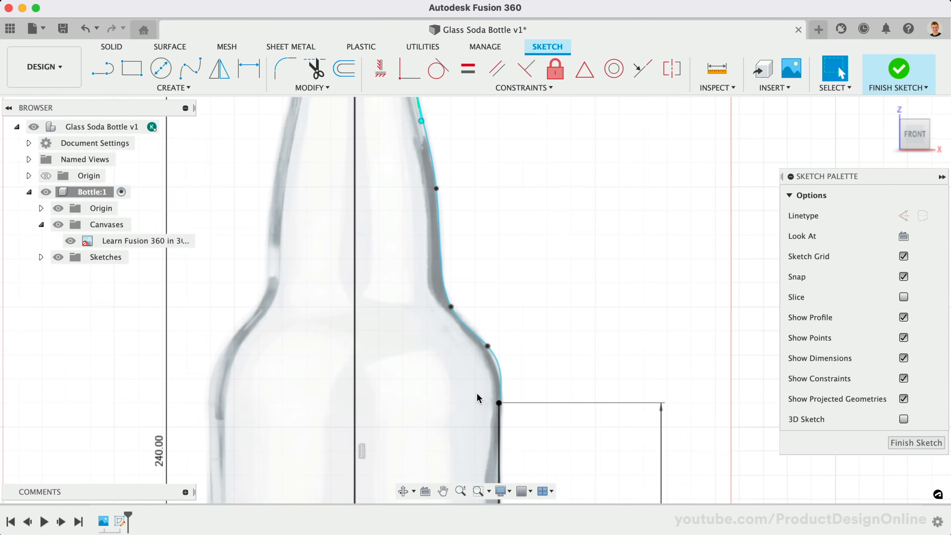
scroll(457, 319, "up", 2)
left_click_drag(451, 307, 445, 289)
left_click_drag(494, 353, 485, 347)
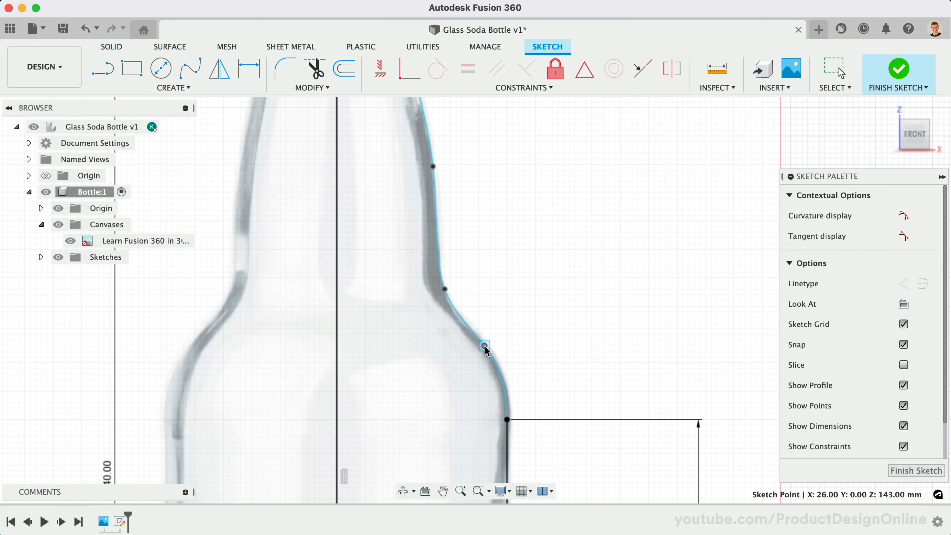
- Constrain the spline's tangent handle at the straight side line's upper end to vertical and shorten the handle slightly
left_click(519, 326)
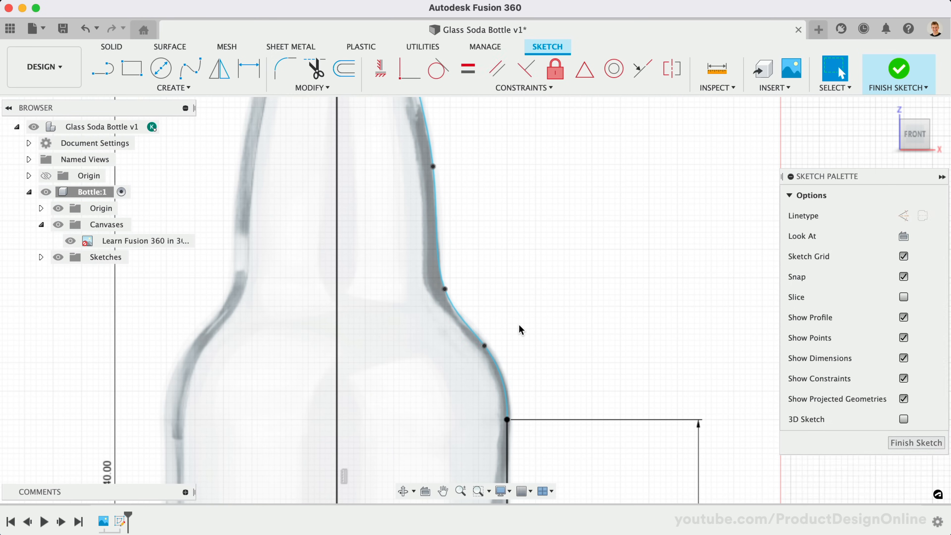
scroll(519, 325, "down", 4)
scroll(519, 326, "down", 2)
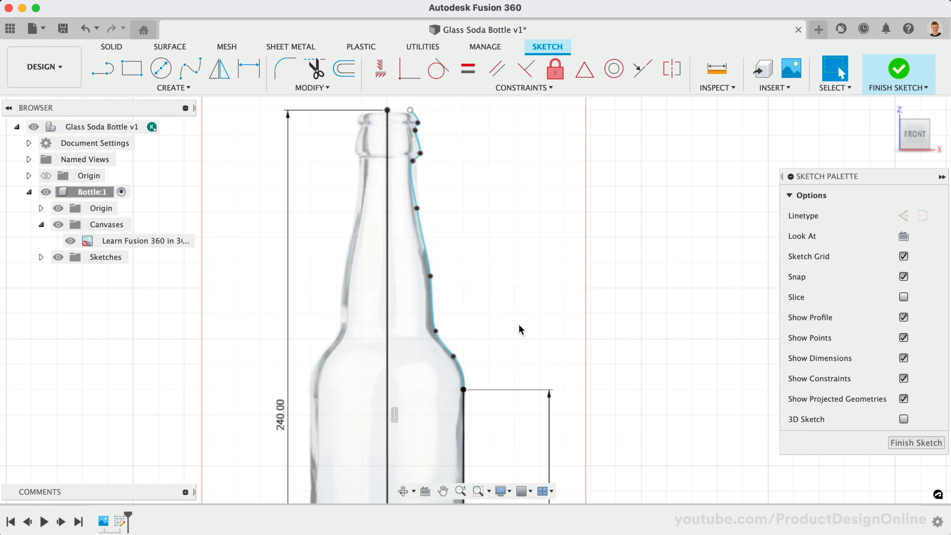
scroll(519, 325, "down", 2)
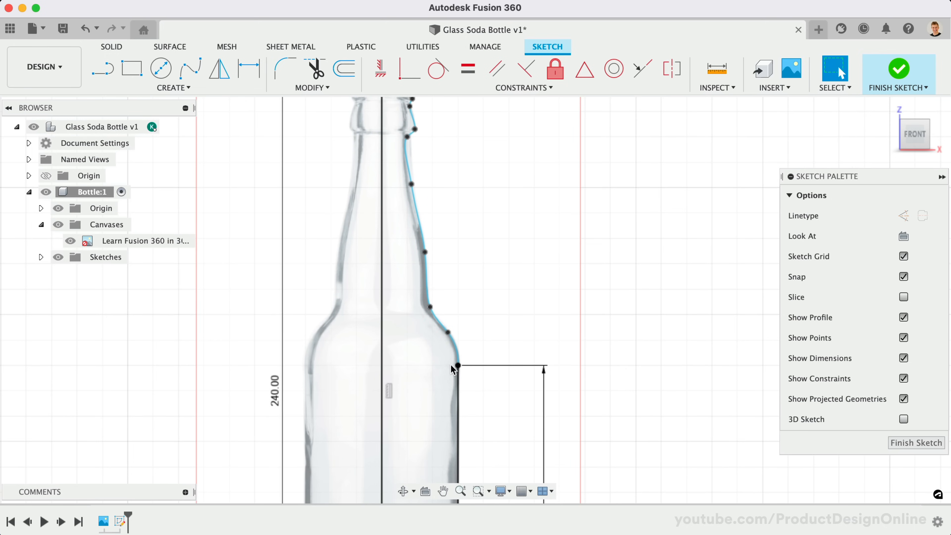
scroll(458, 363, "up", 5)
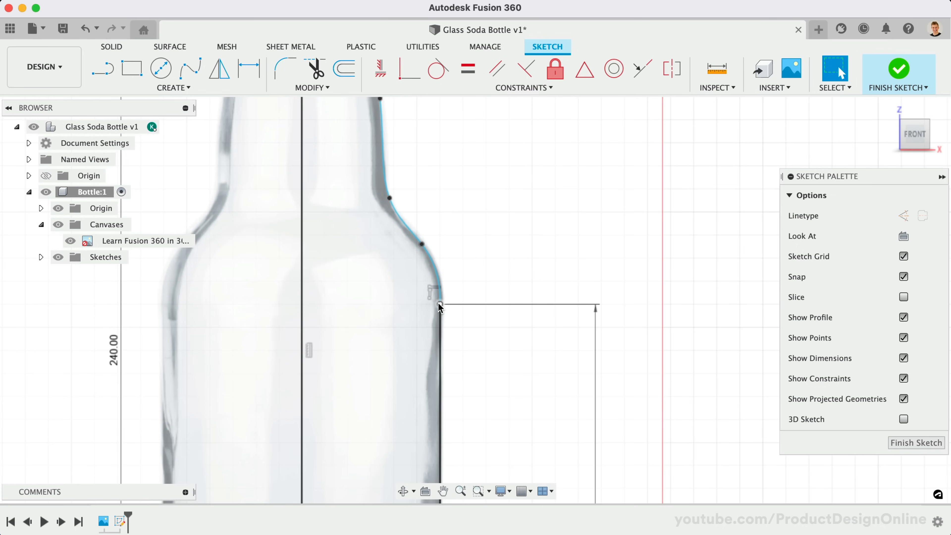
left_click(440, 304)
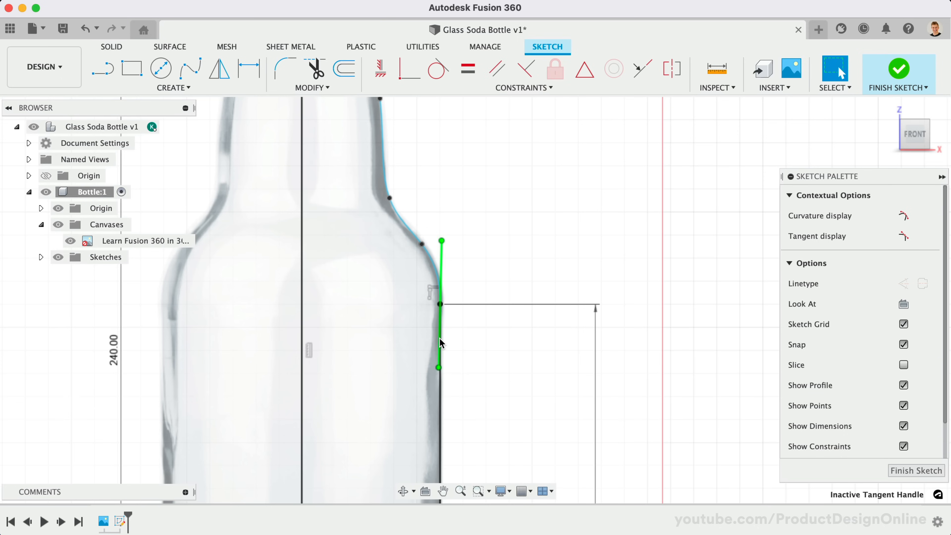
left_click(386, 67)
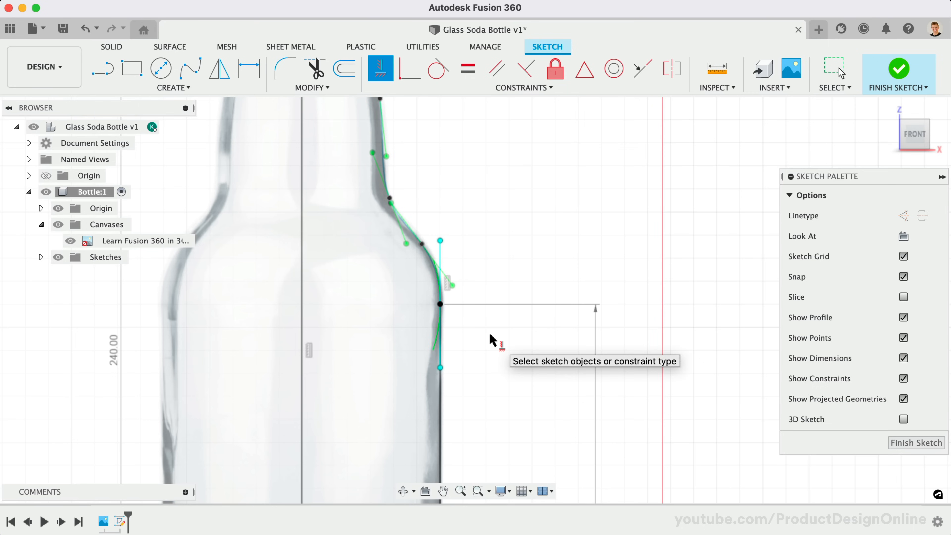
key("Escape")
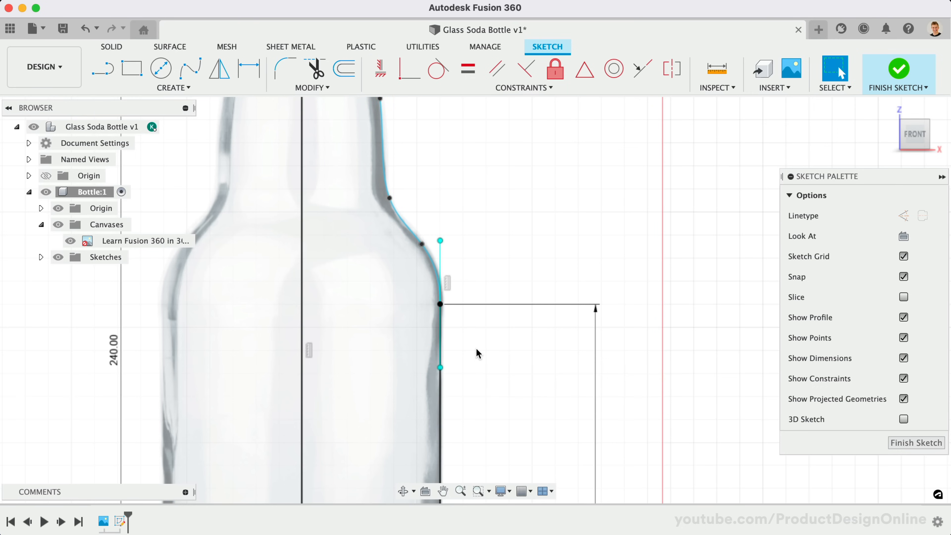
left_click_drag(440, 241, 441, 251)
- Close the bottle's mouth with a 9 mm line from the center line's upper end to the spline's end, constrained horizontal
scroll(508, 244, "down", 6)
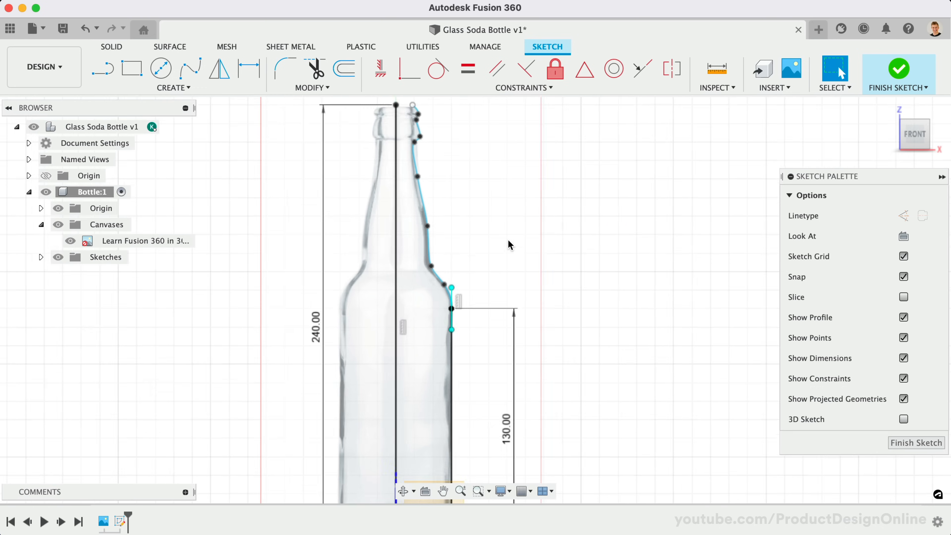
scroll(480, 229, "up", 8)
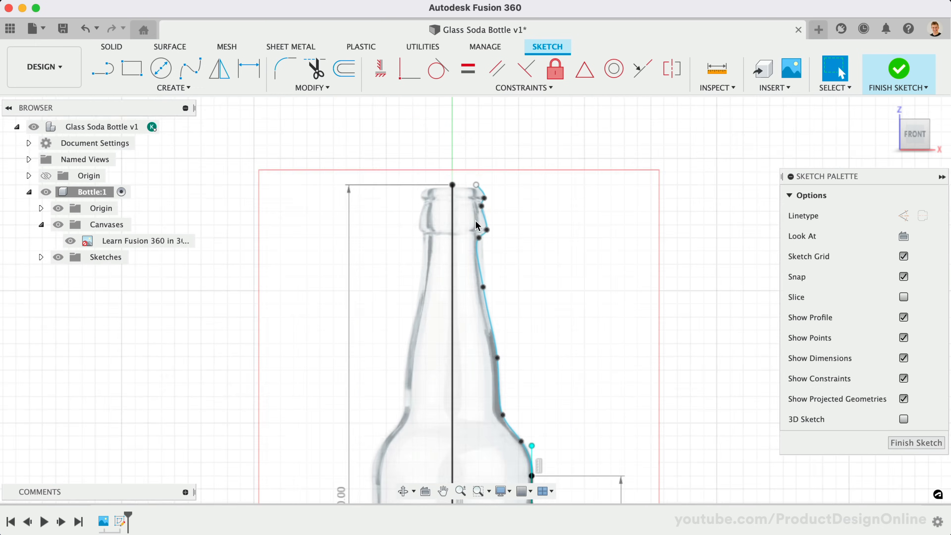
scroll(476, 222, "up", 5)
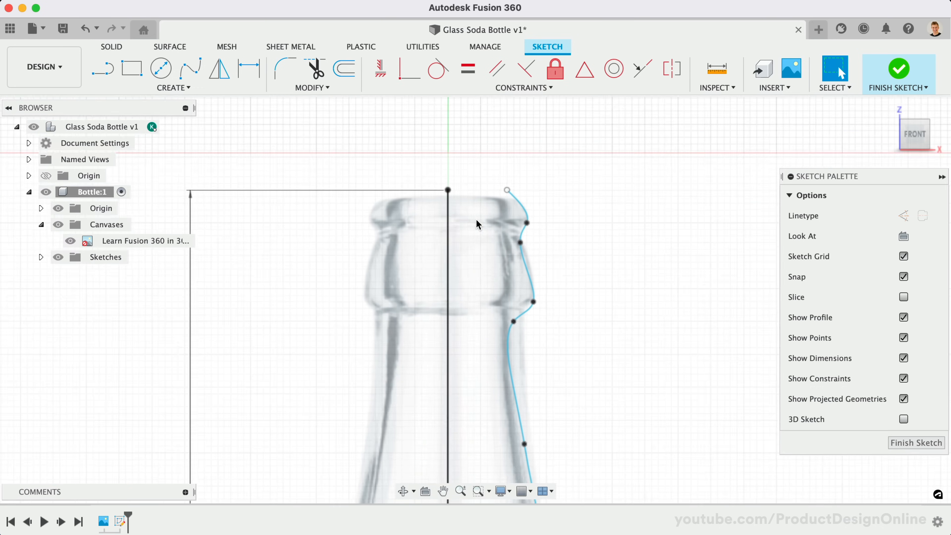
scroll(477, 220, "up", 5)
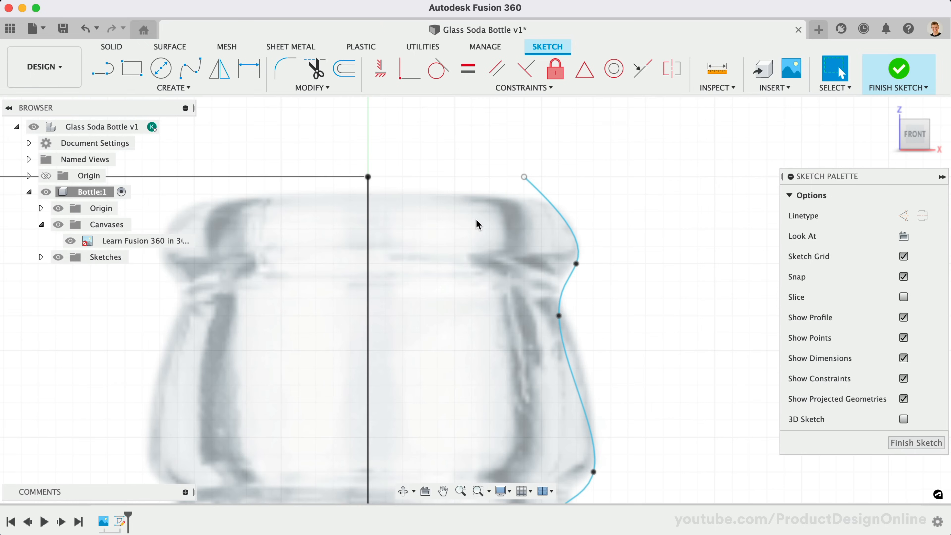
left_click(102, 68)
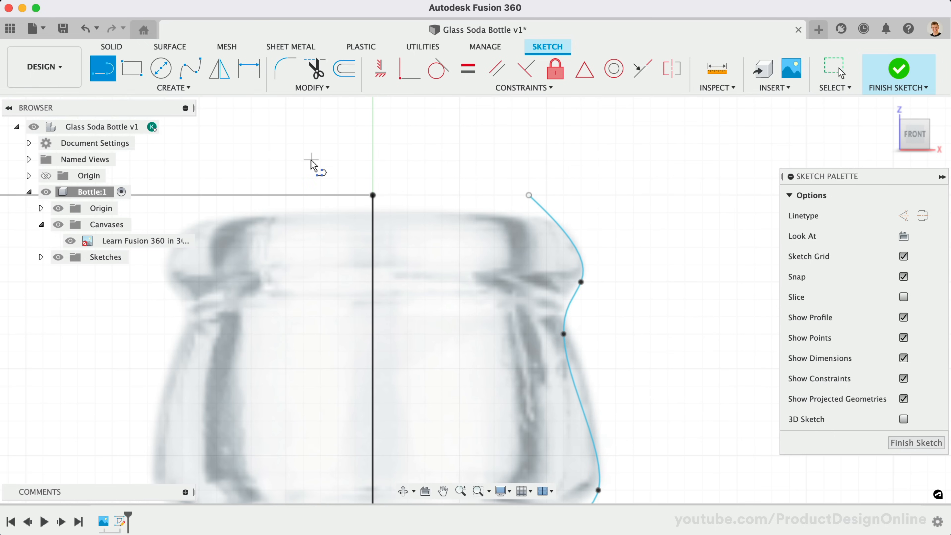
left_click(373, 195)
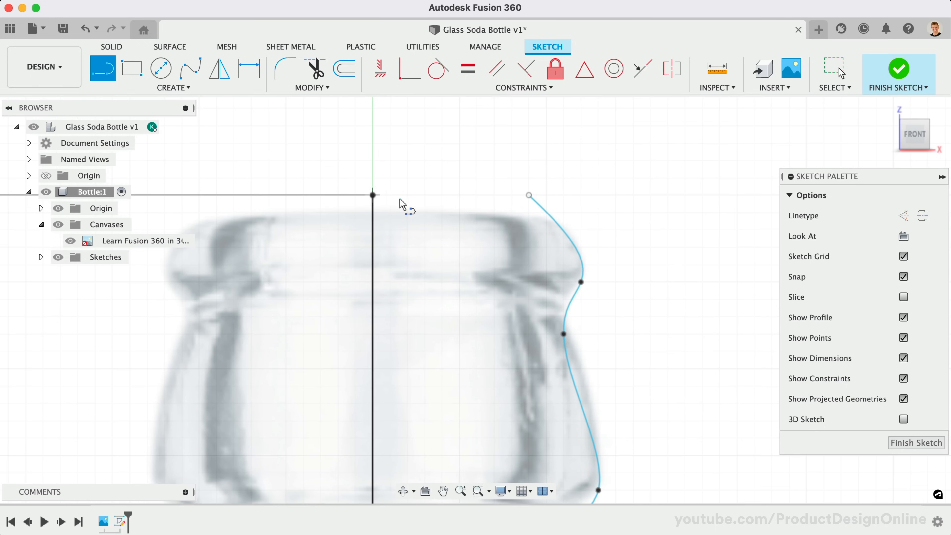
left_click(529, 195)
left_click(529, 196)
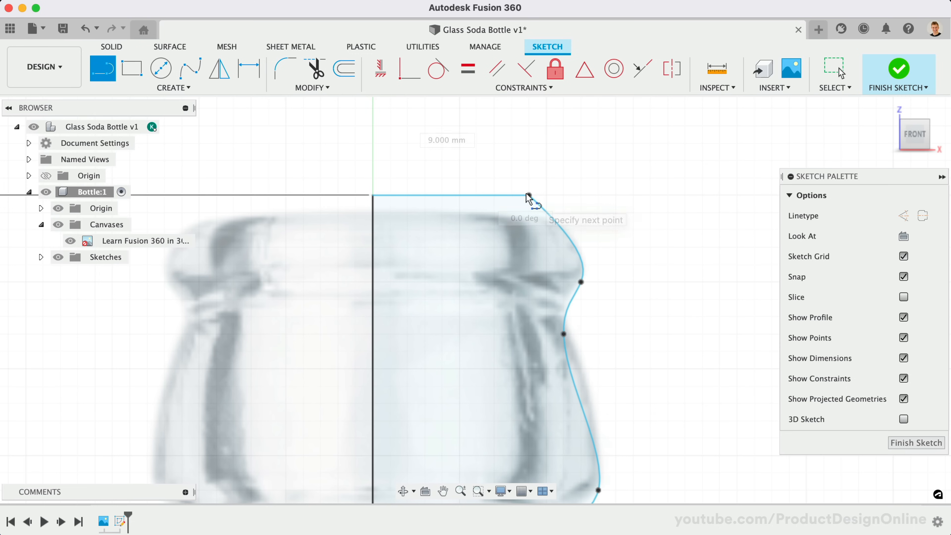
key("Escape")
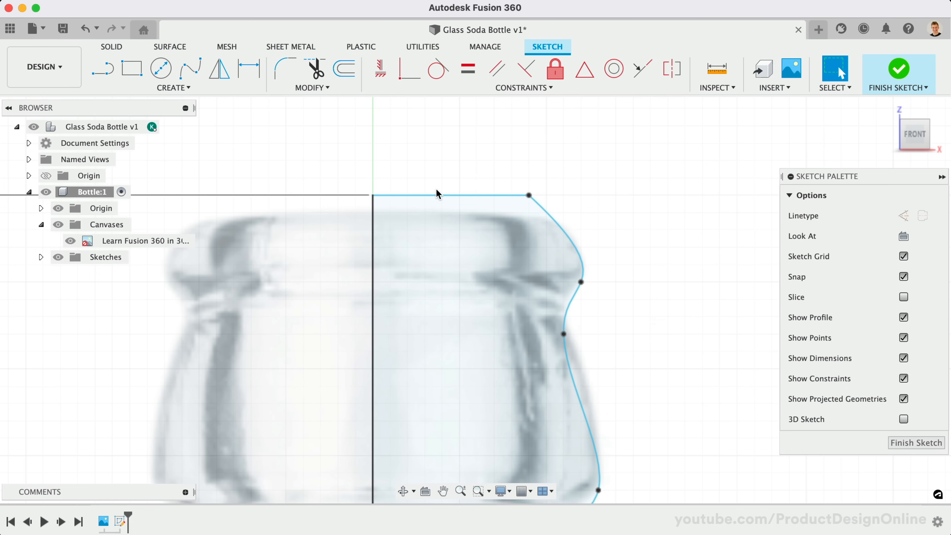
left_click(437, 195)
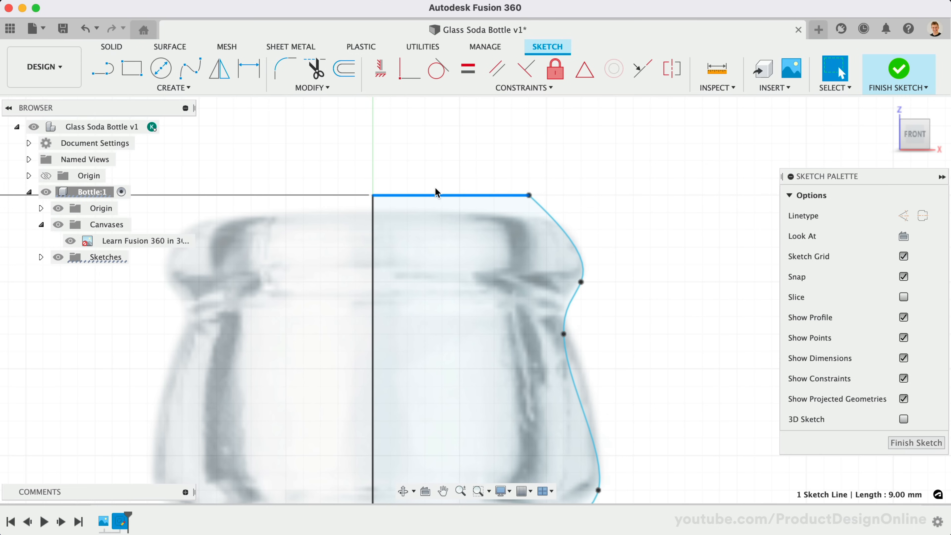
left_click(385, 76)
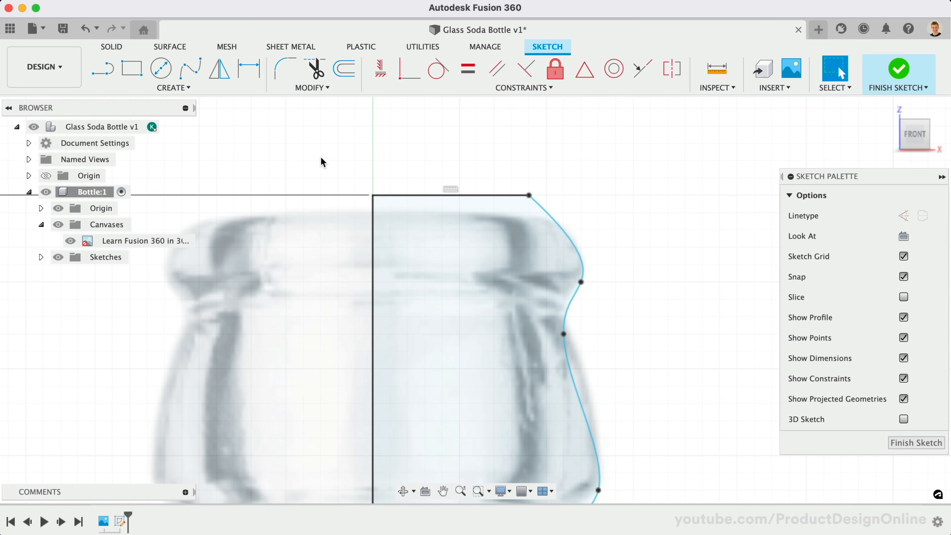
- Hide the origin of the Bottle component
scroll(321, 157, "down", 4)
scroll(321, 163, "down", 4)
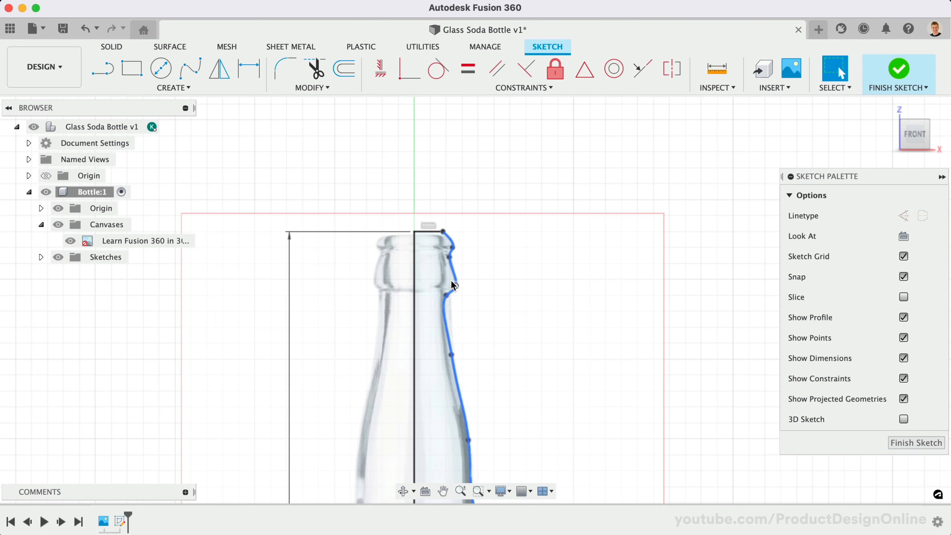
left_click(430, 284)
left_click(564, 292)
scroll(564, 293, "down", 3)
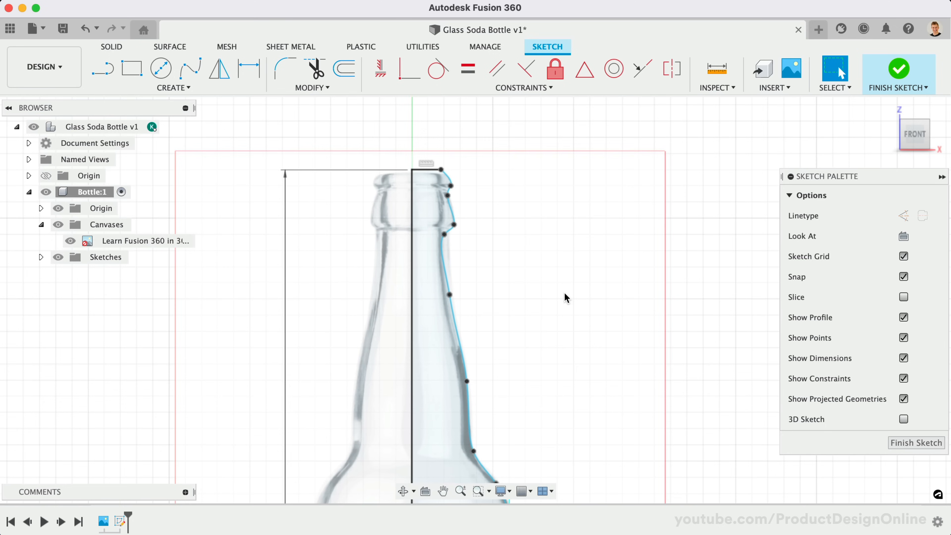
scroll(564, 292, "down", 5)
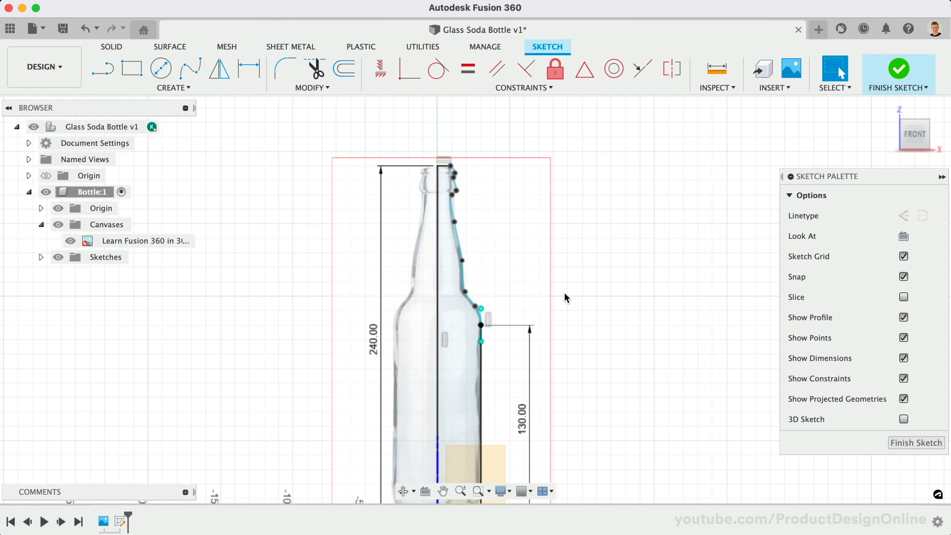
left_click(58, 208)
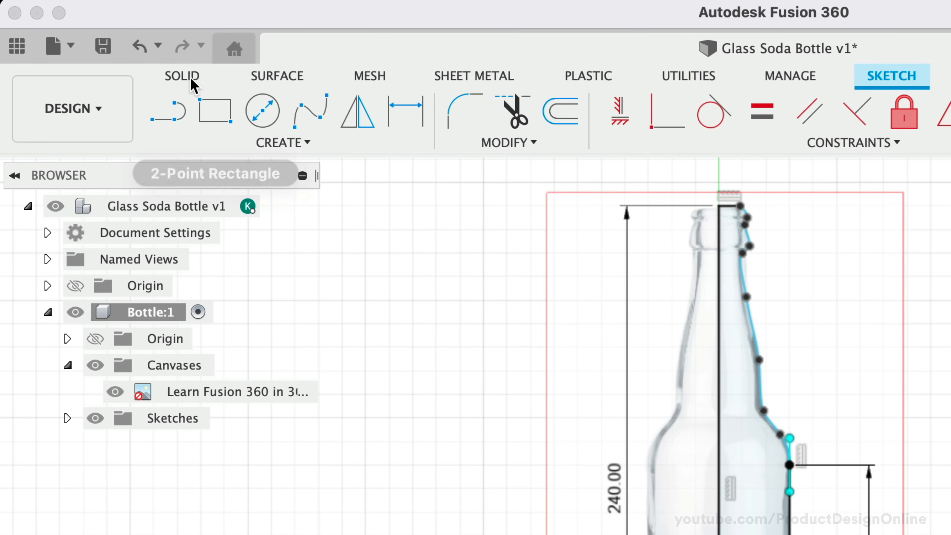
- Start a solid Revolve of the closed half profile with the vertical center line as its axis
left_click(191, 80)
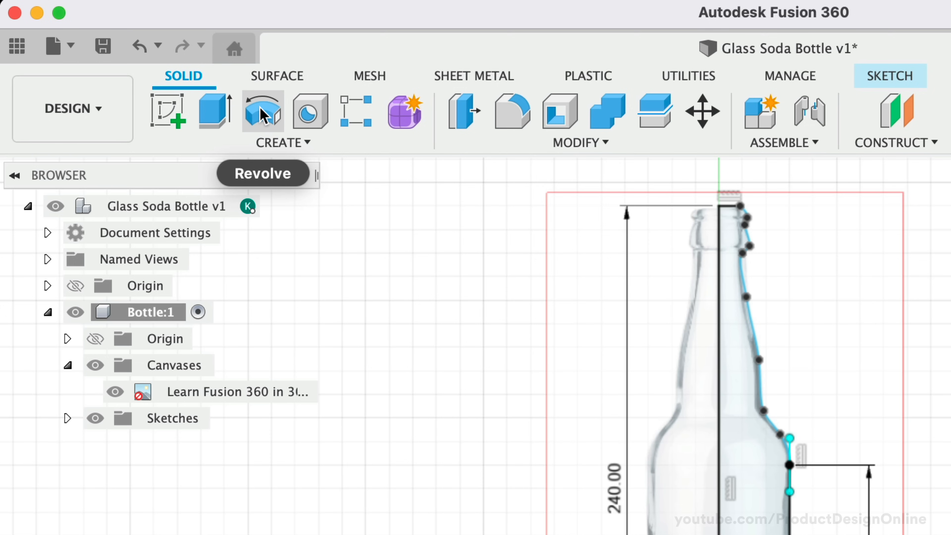
left_click(274, 78)
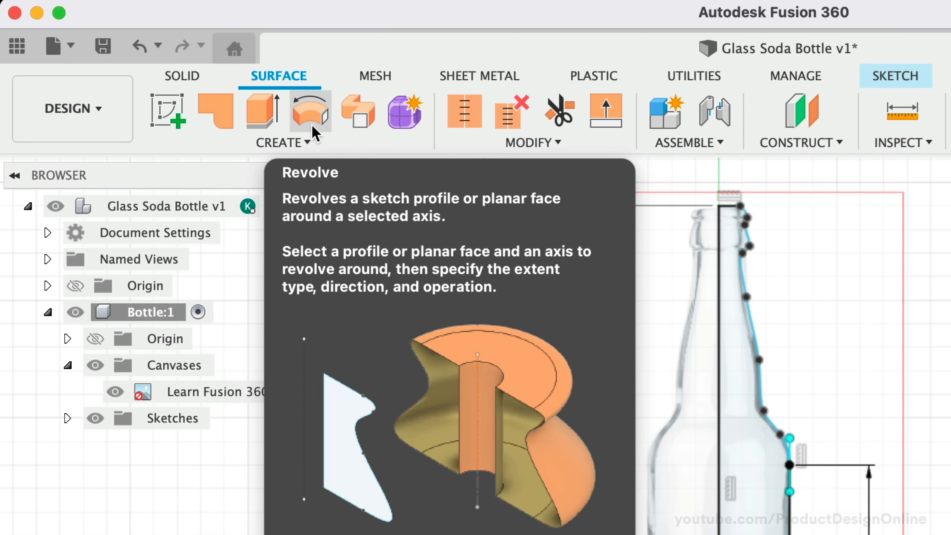
left_click(182, 75)
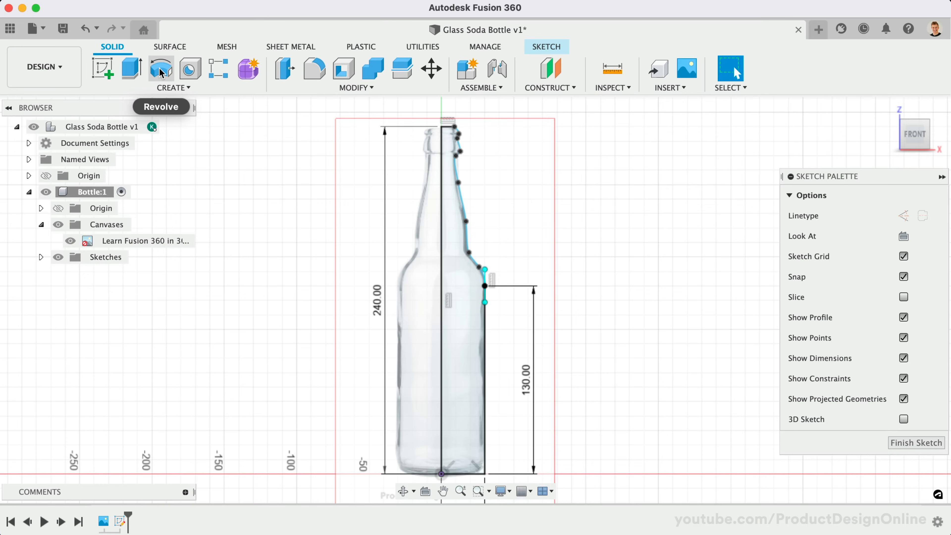
left_click(160, 71)
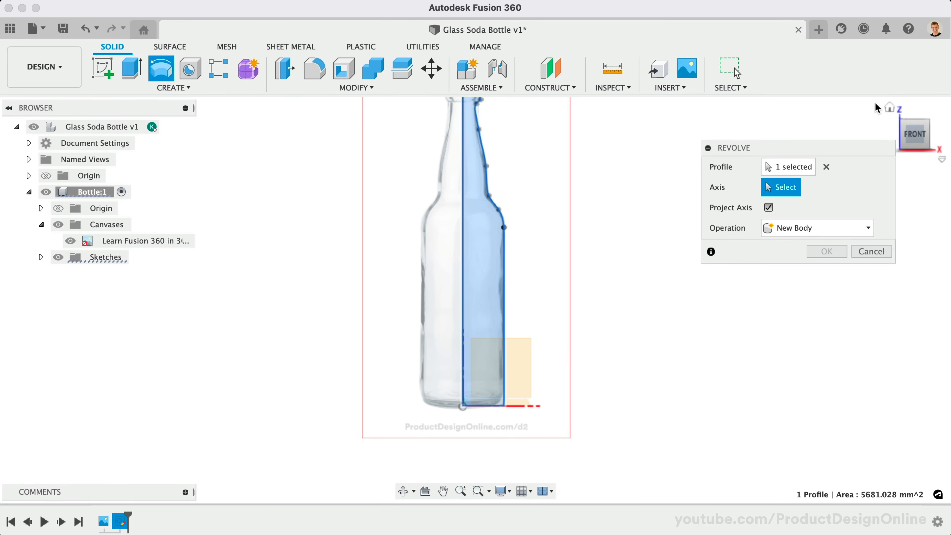
left_click(891, 108)
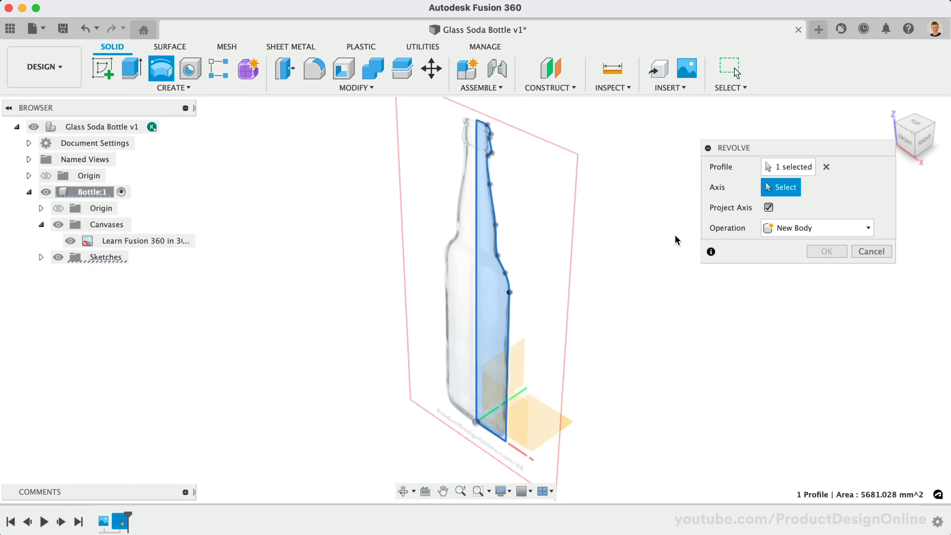
left_click(476, 259)
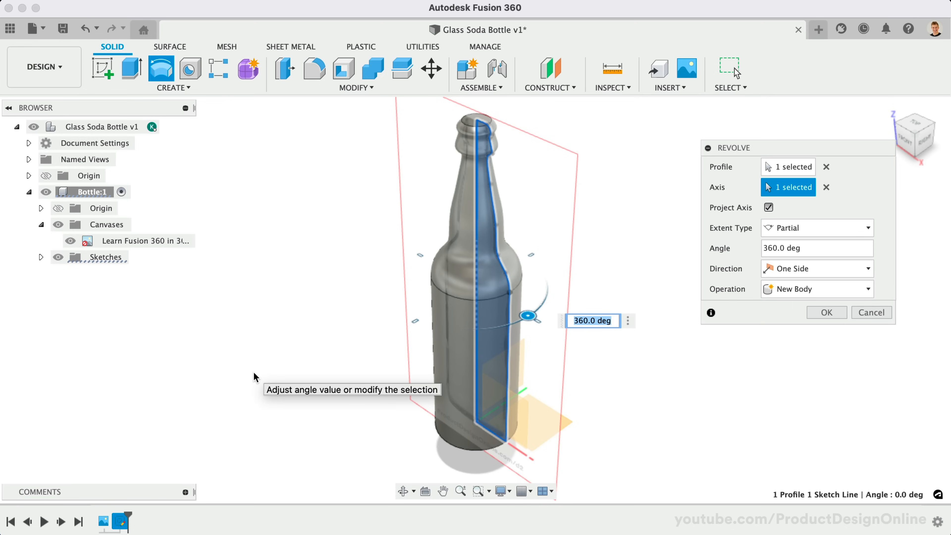
- Set the revolve angle to 360 degrees and create the bottle as a new body
left_click(911, 138)
middle_click_drag(893, 136, 845, 165, "shift")
left_click_drag(918, 134, 914, 145)
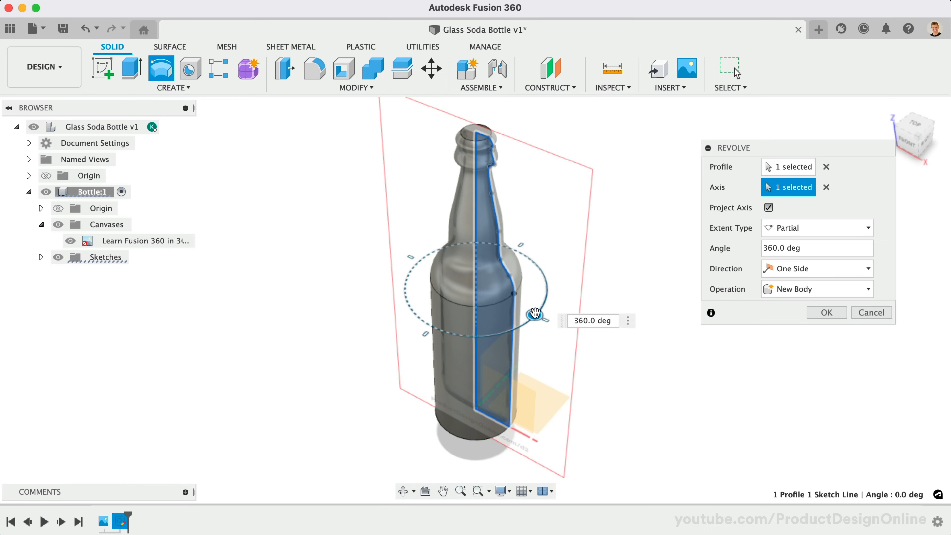
left_click_drag(535, 316, 421, 318)
type("360")
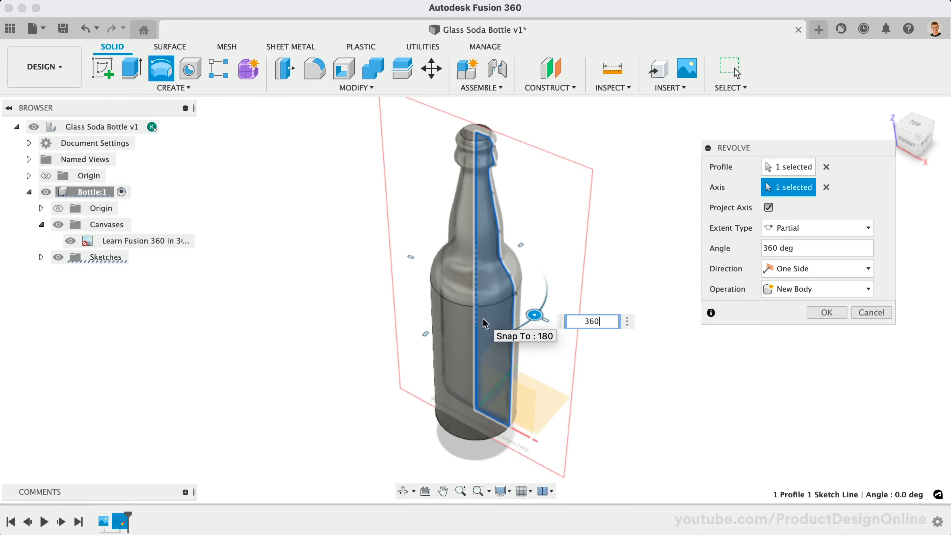
left_click(822, 314)
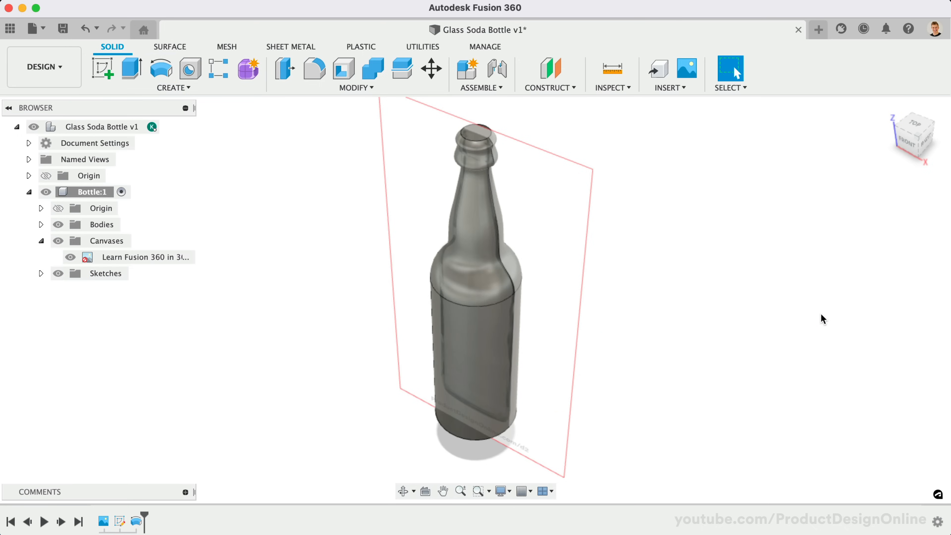
- Hide the Bottle component's canvases and change the visual style to Shaded
left_click(58, 241)
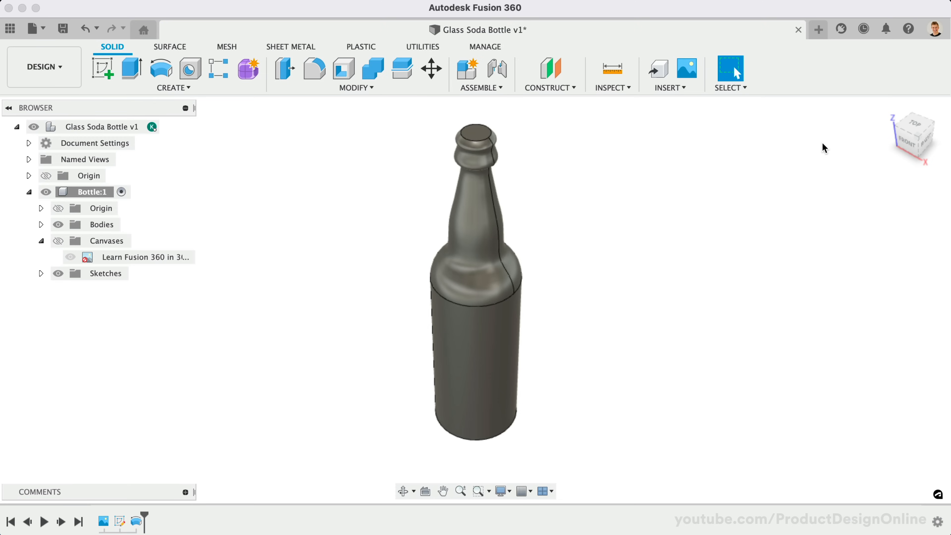
scroll(762, 227, "up", 3)
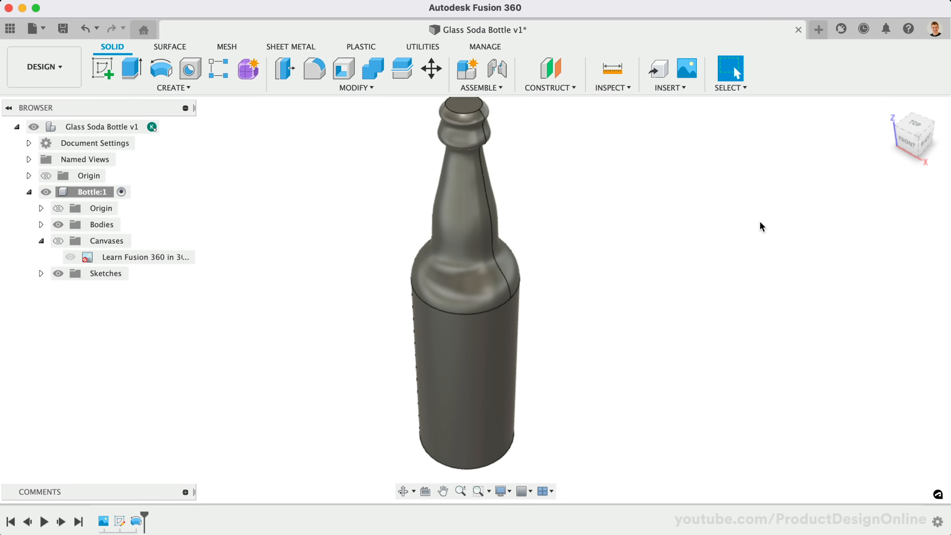
scroll(761, 221, "up", 1)
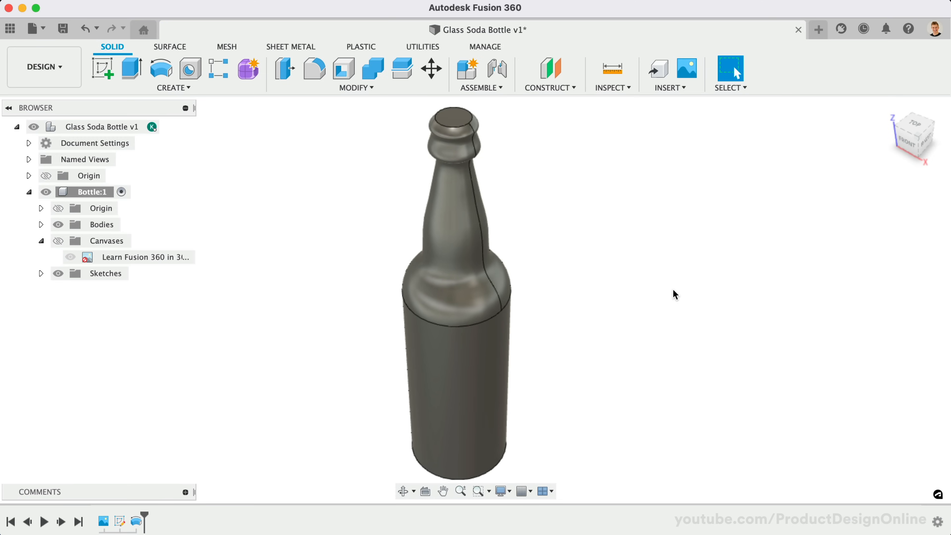
left_click(501, 489)
mouse_move(526, 508)
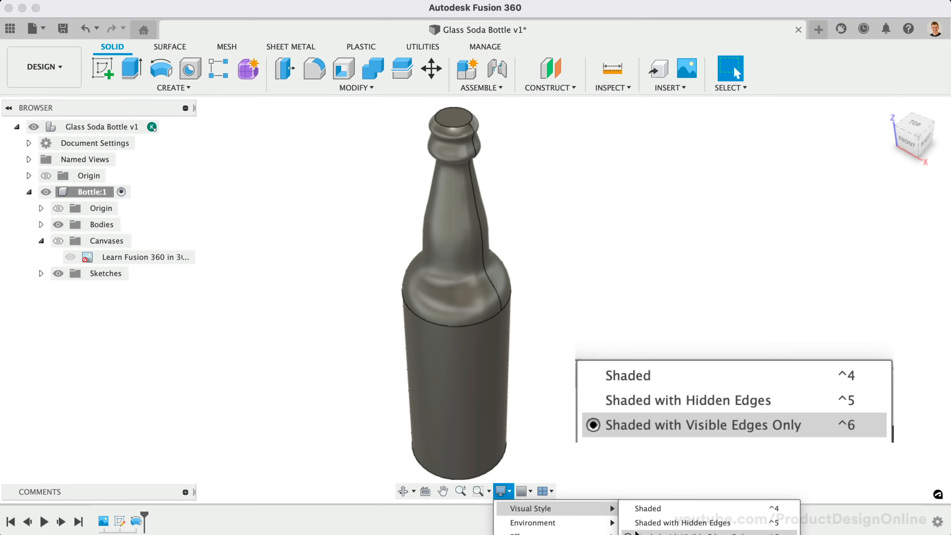
left_click(692, 512)
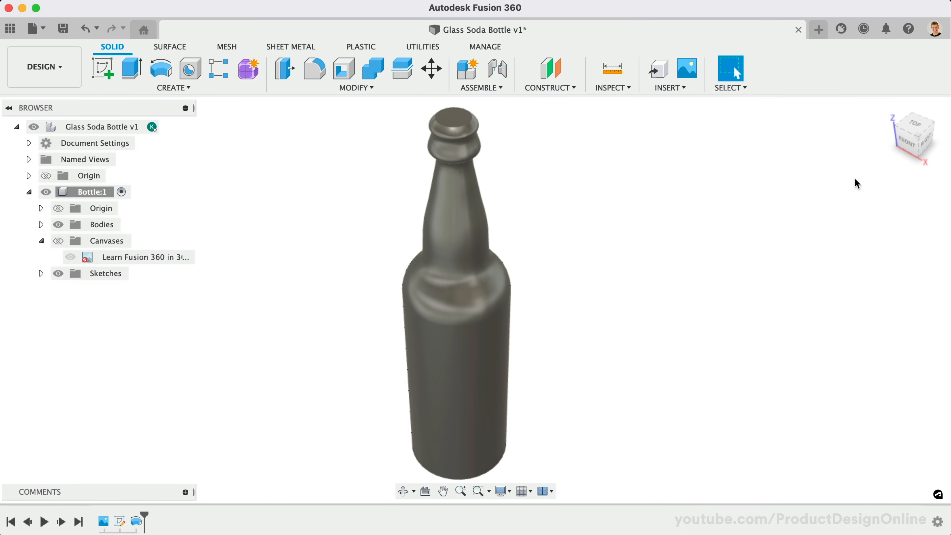
- Change the visual style to a shaded display with the bottle's visible edges shown
left_click(403, 491)
left_click_drag(456, 408, 525, 400)
key("Escape")
left_click(503, 491)
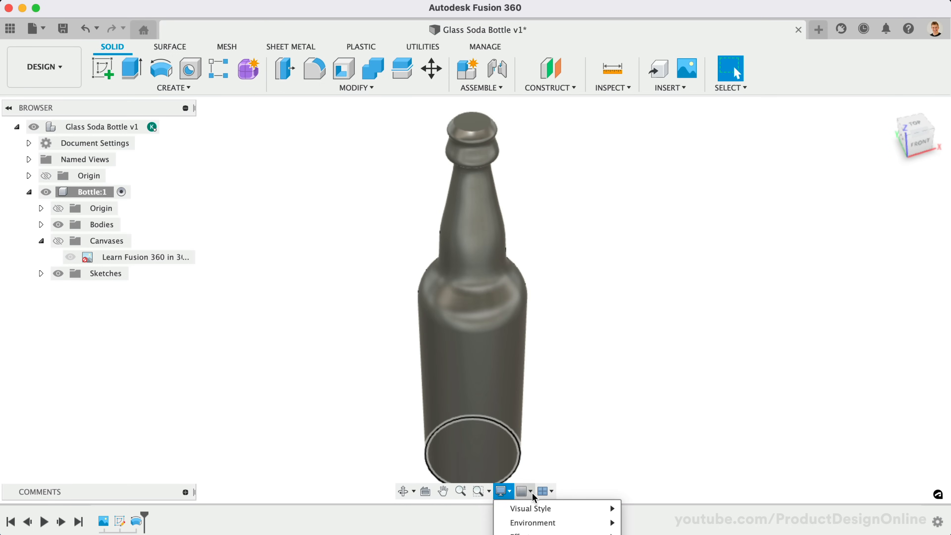
mouse_move(614, 508)
left_click(648, 532)
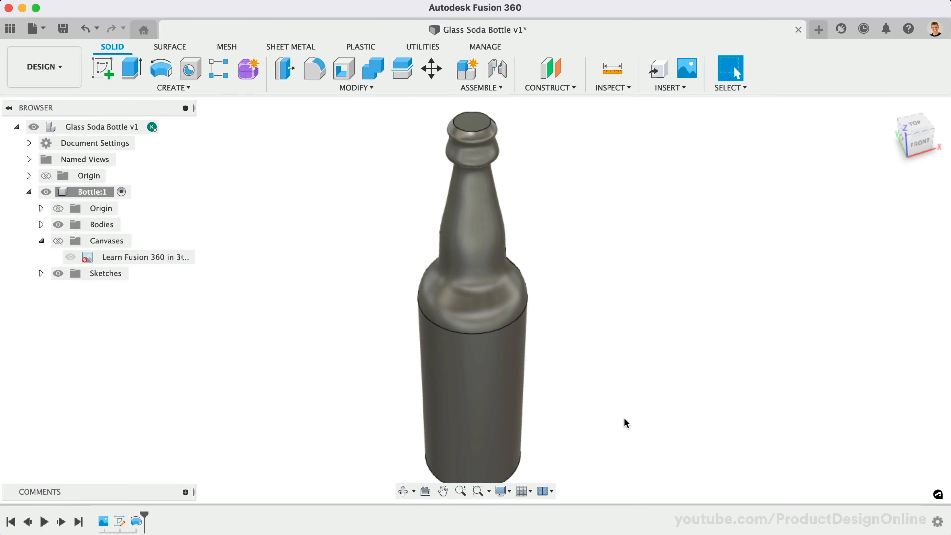
left_click(890, 110)
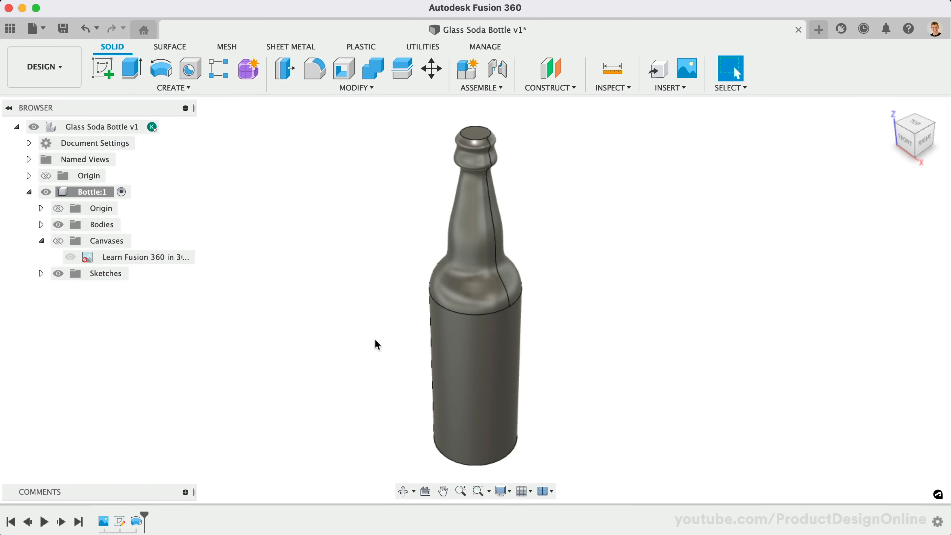
- Fillet the circular bottom edge of the bottle with a constant 5 mm radius
left_click(314, 68)
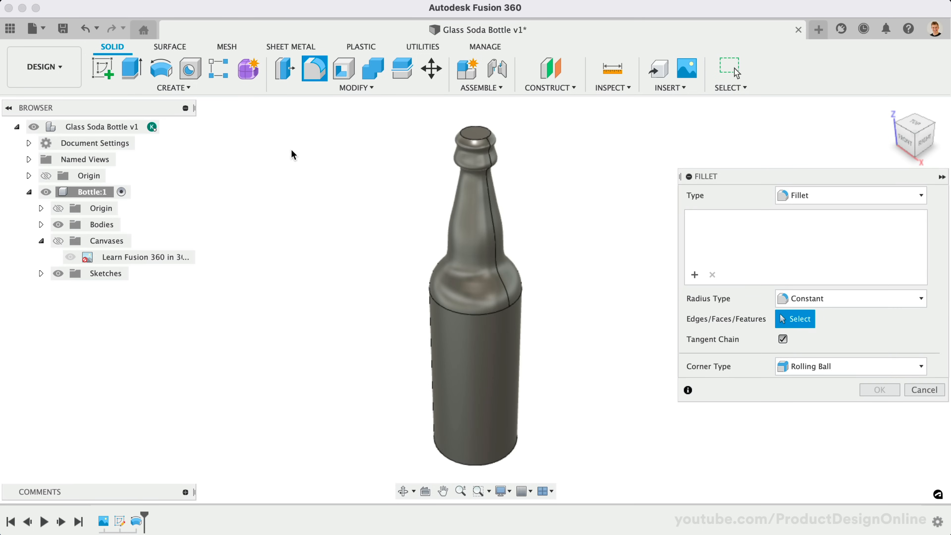
left_click(448, 463)
type("5")
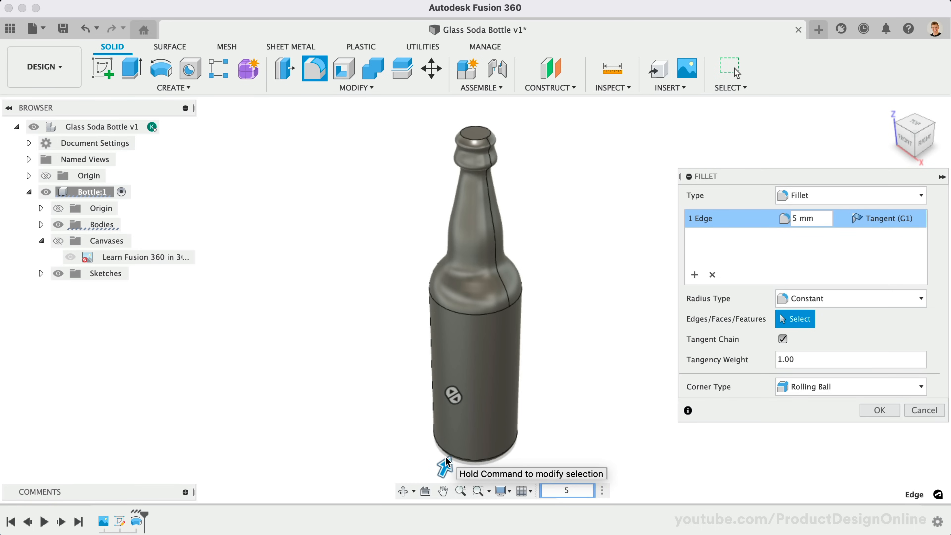
left_click(904, 141)
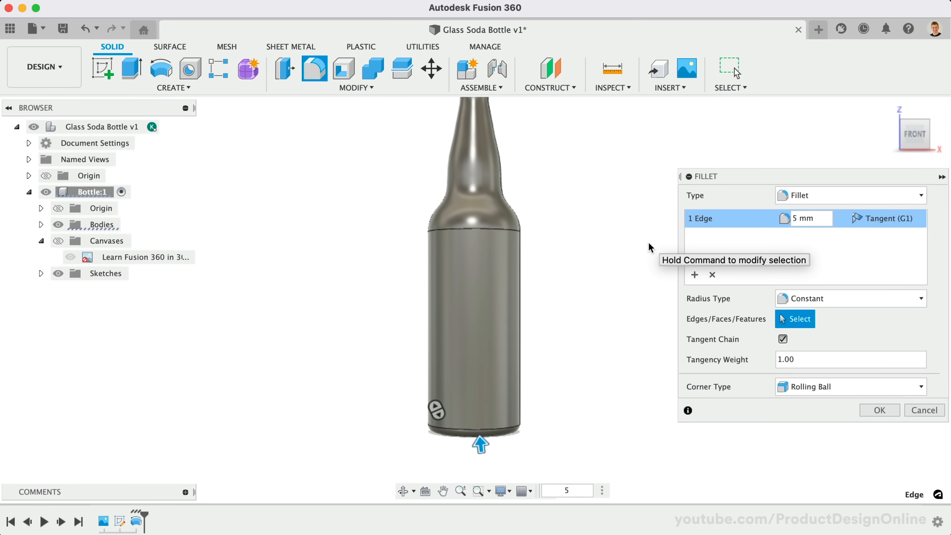
scroll(463, 472, "down", 1)
scroll(464, 478, "up", 3)
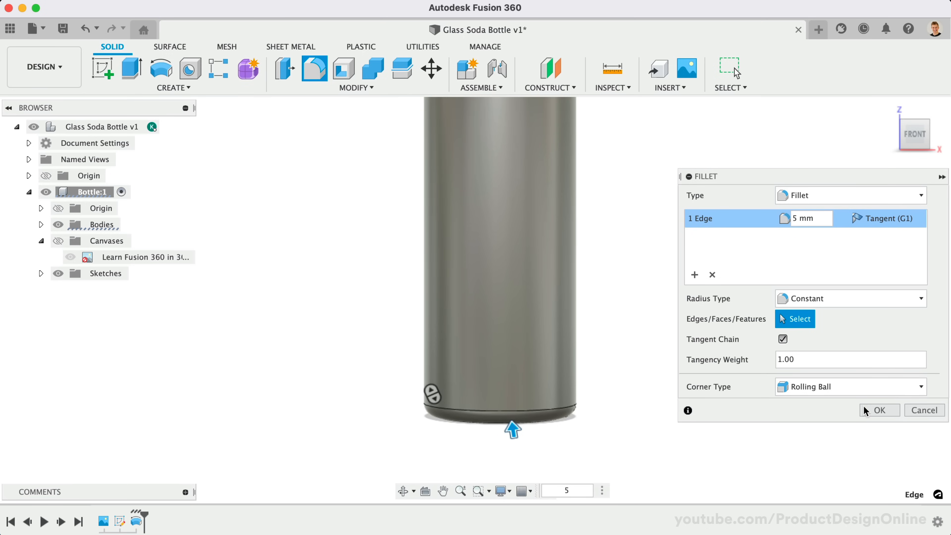
left_click(880, 410)
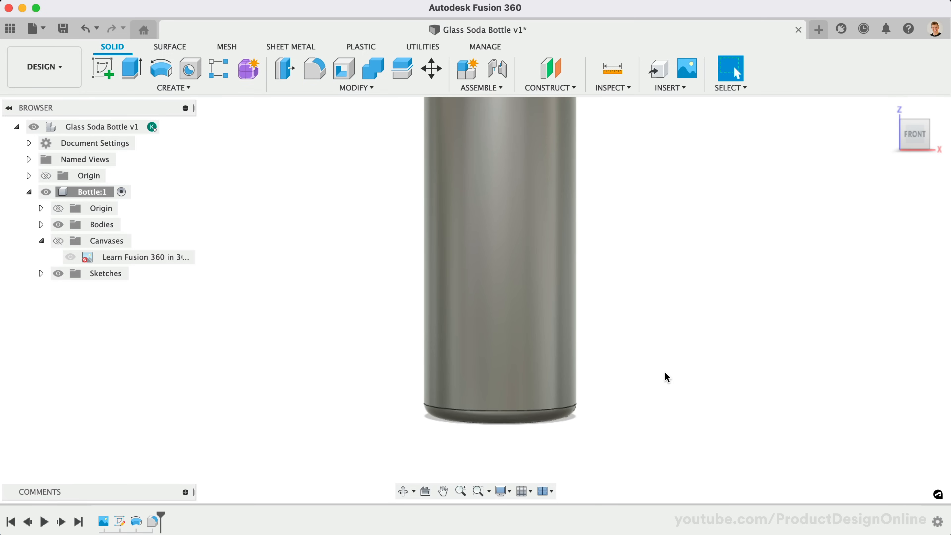
- Edit the half-profile sketch, dimension the short horizontal line at the bottle's mouth to 11 mm, and finish the sketch
key("F6")
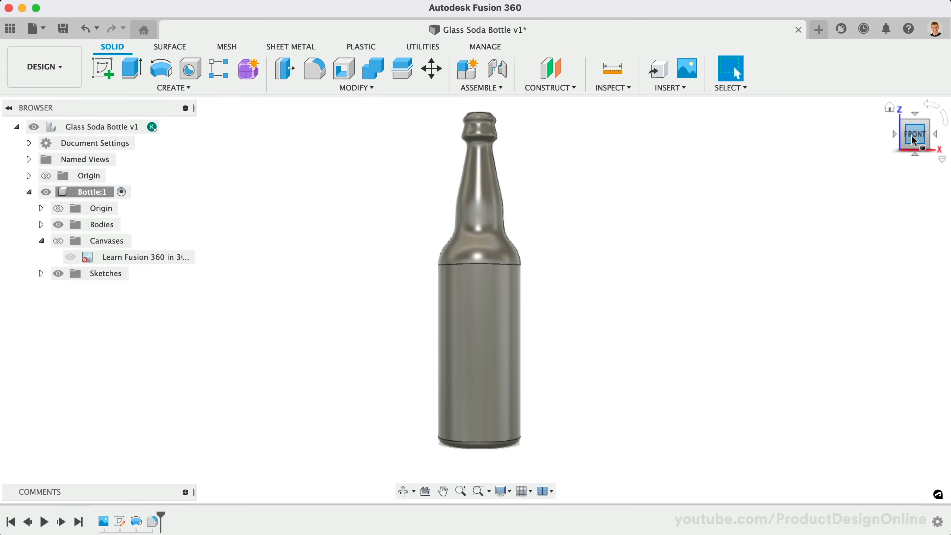
left_click_drag(910, 138, 895, 171)
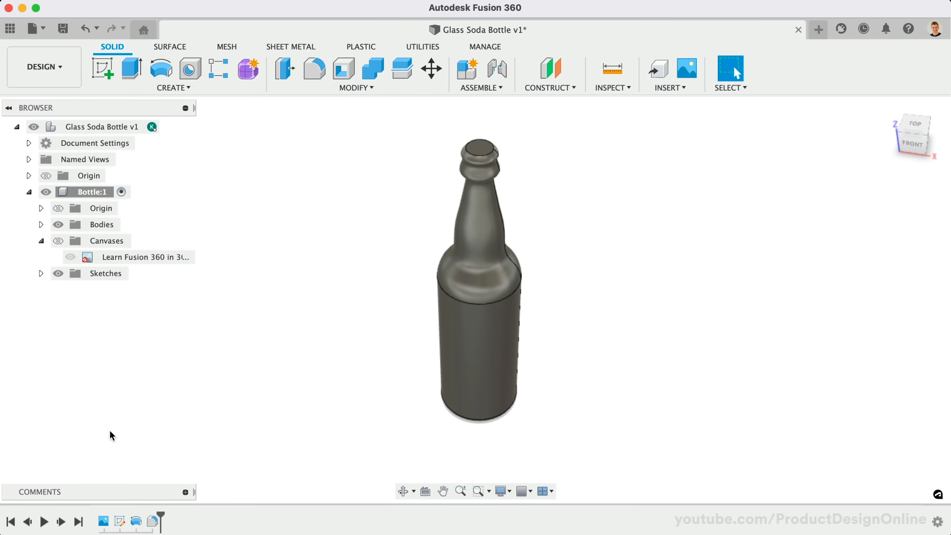
double_click(119, 520)
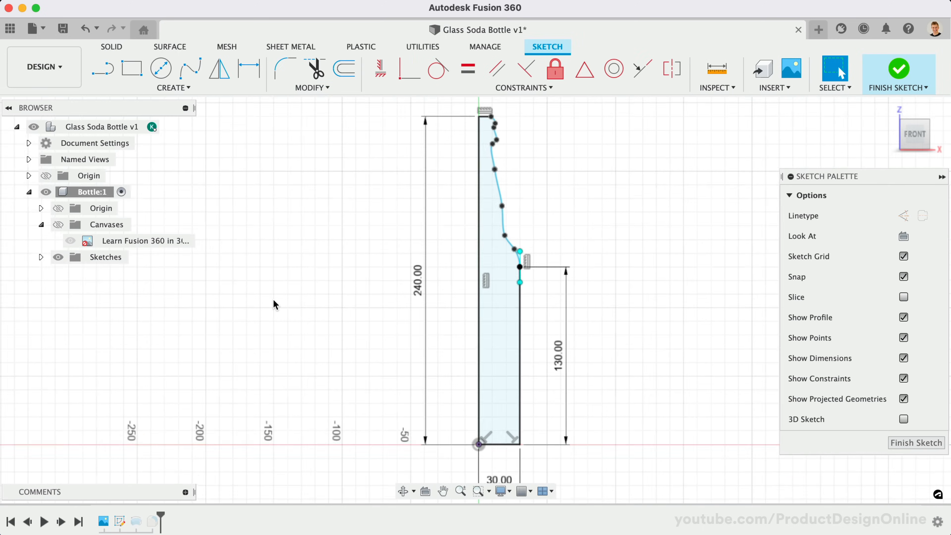
scroll(403, 186, "up", 5)
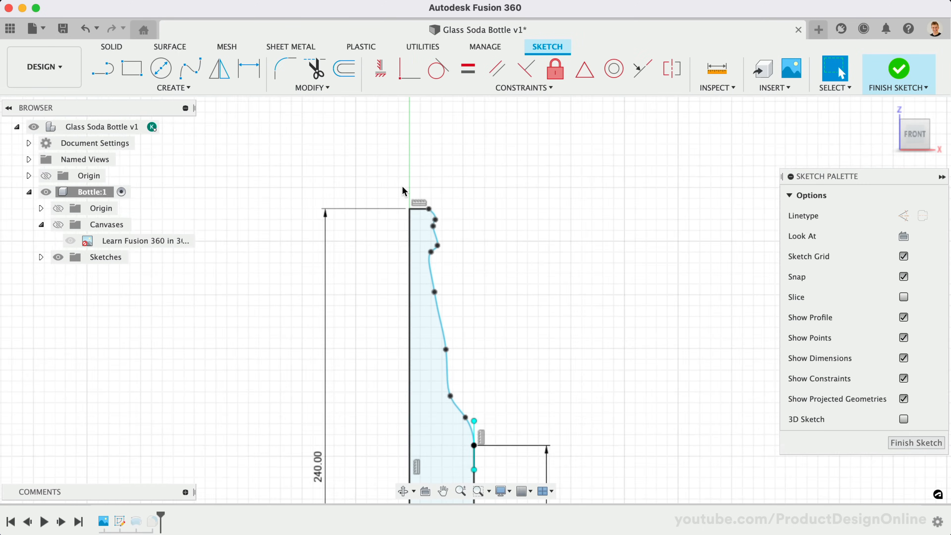
scroll(402, 186, "up", 2)
scroll(402, 186, "up", 3)
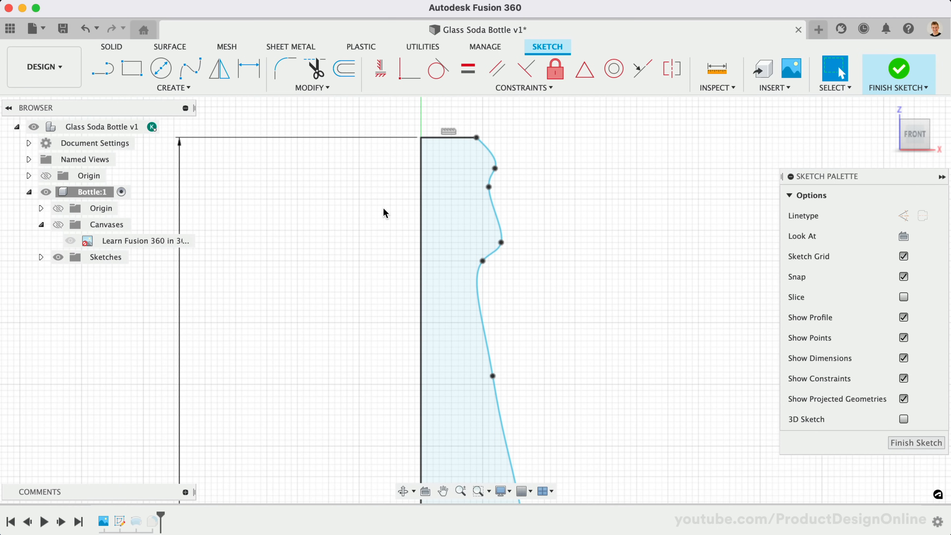
scroll(384, 211, "up", 4)
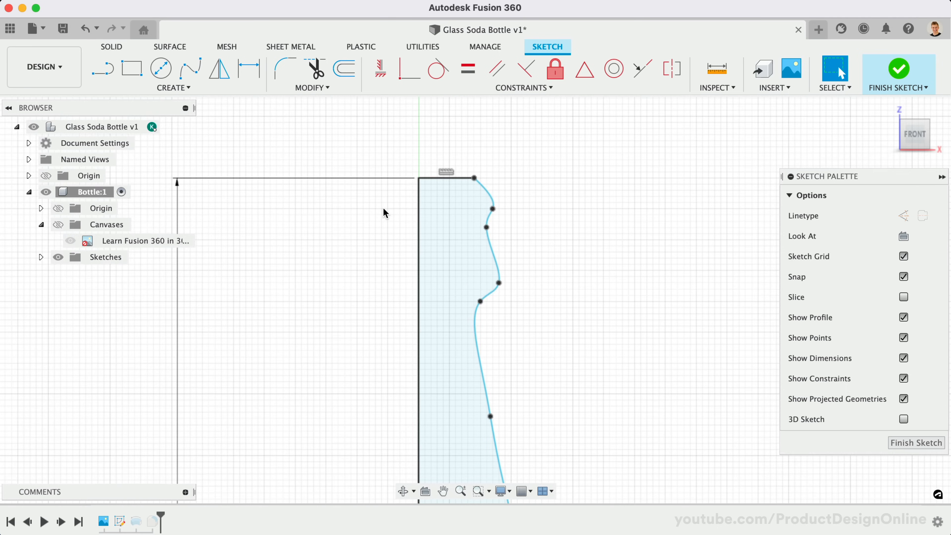
left_click(249, 77)
left_click(447, 203)
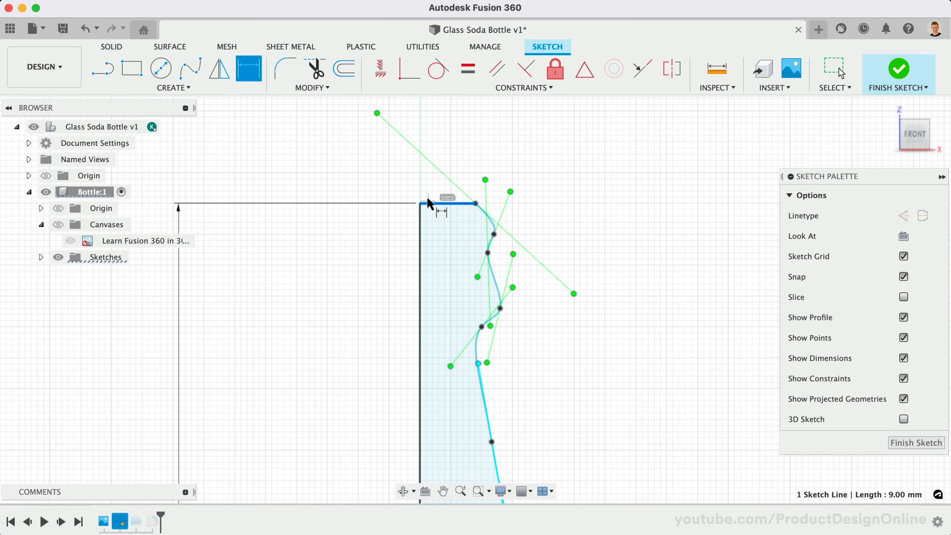
left_click(435, 186)
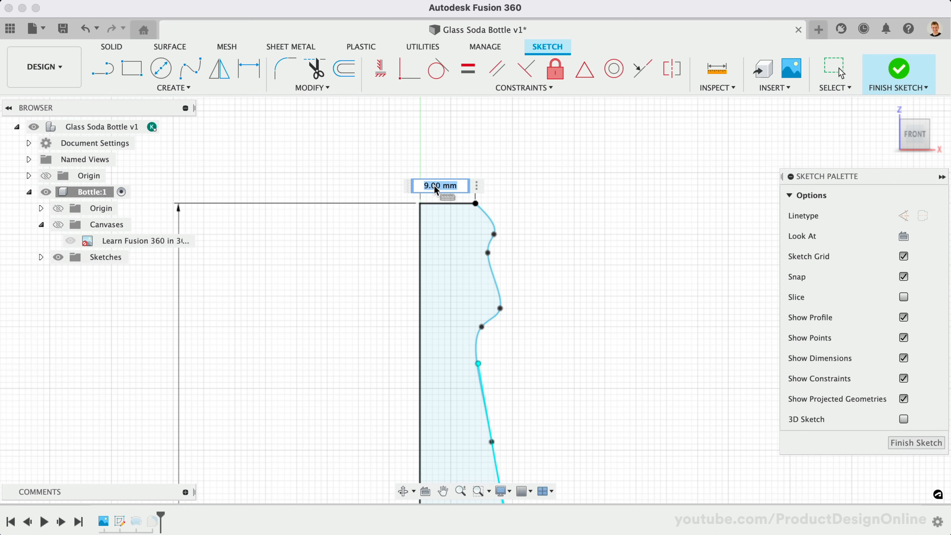
type("11")
key("Return")
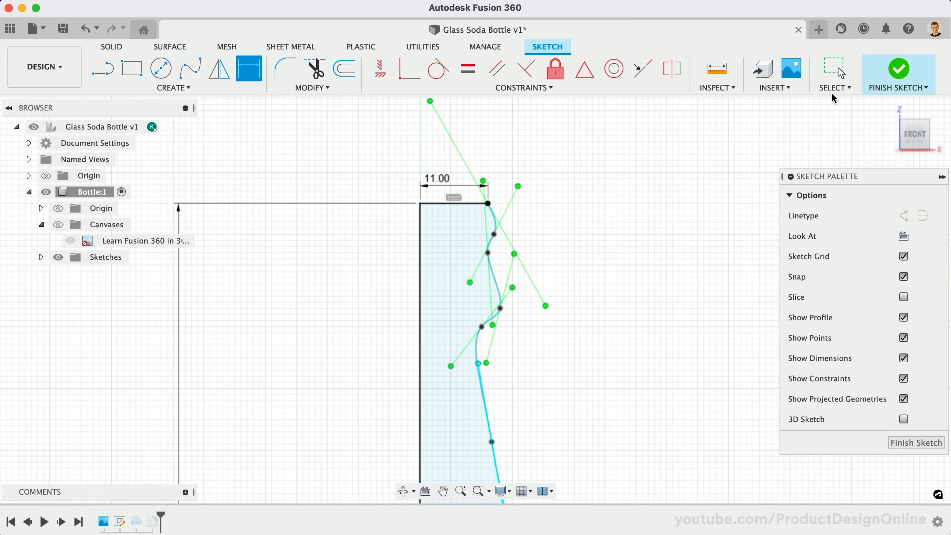
left_click(900, 74)
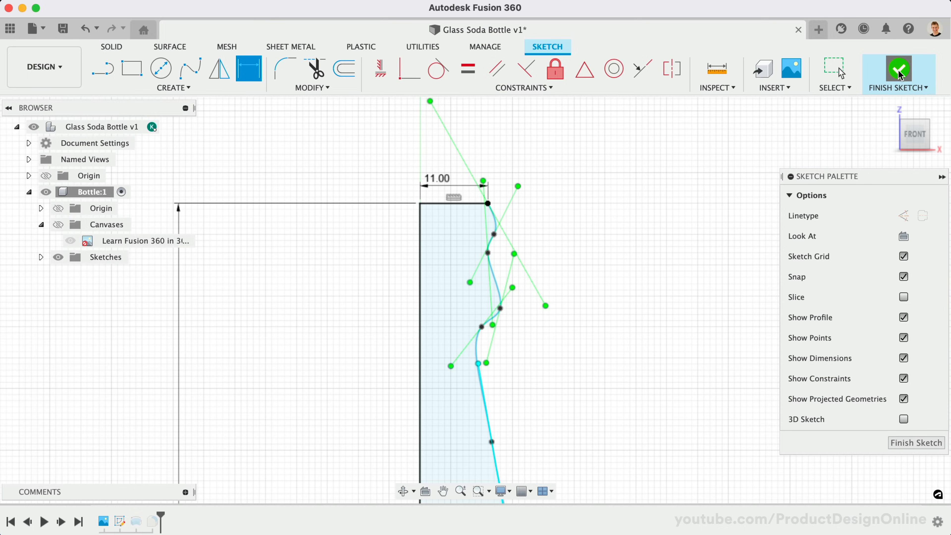
left_click(900, 74)
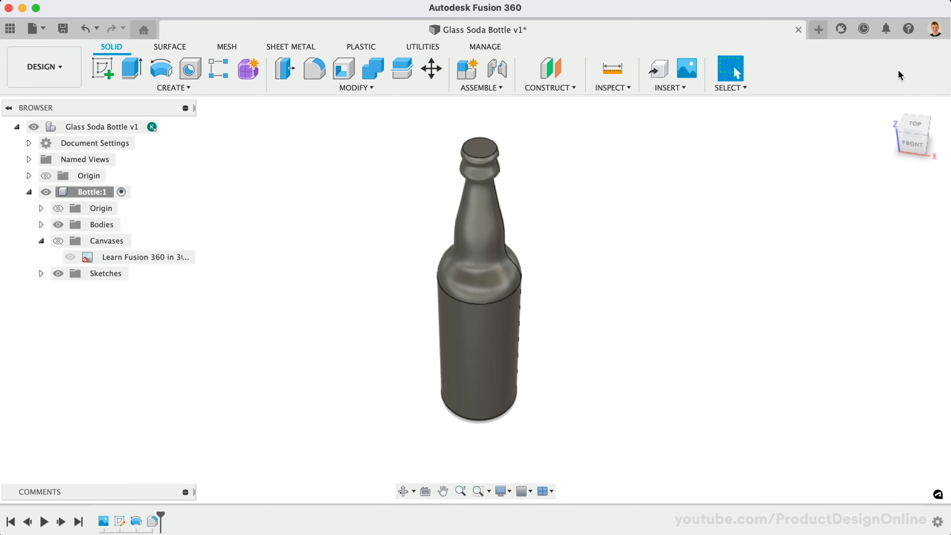
- Shell the bottle through its top face with an inside thickness of 2.5 mm
left_click(346, 71)
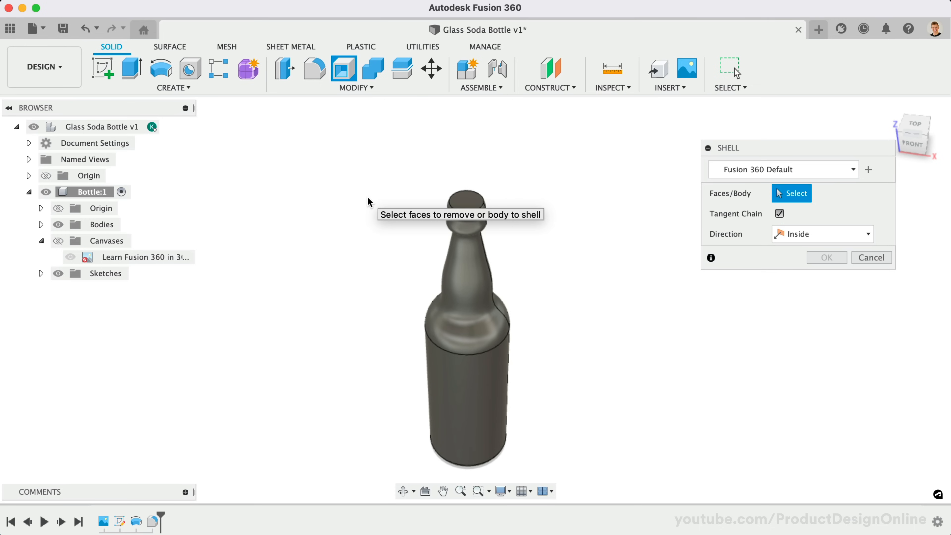
left_click(464, 206)
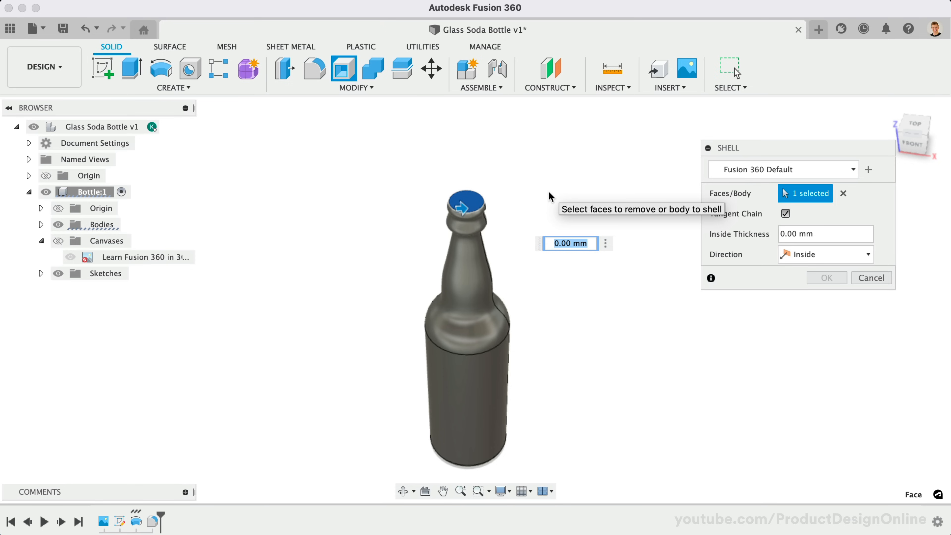
type("2.5")
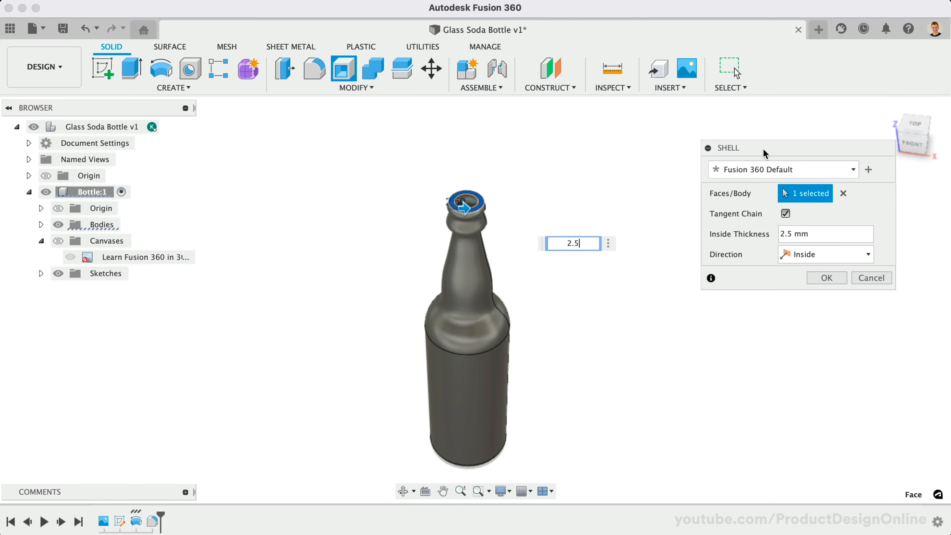
left_click_drag(764, 151, 733, 145)
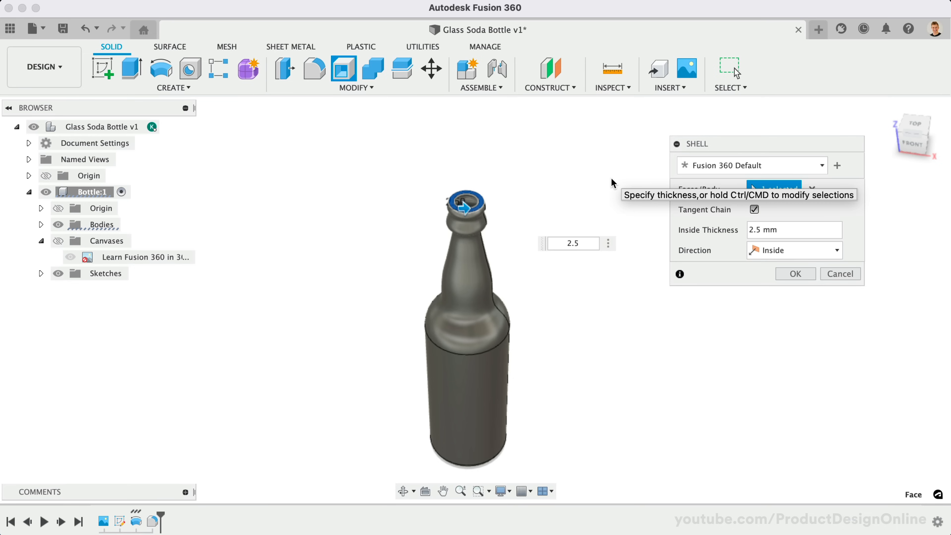
left_click(917, 127)
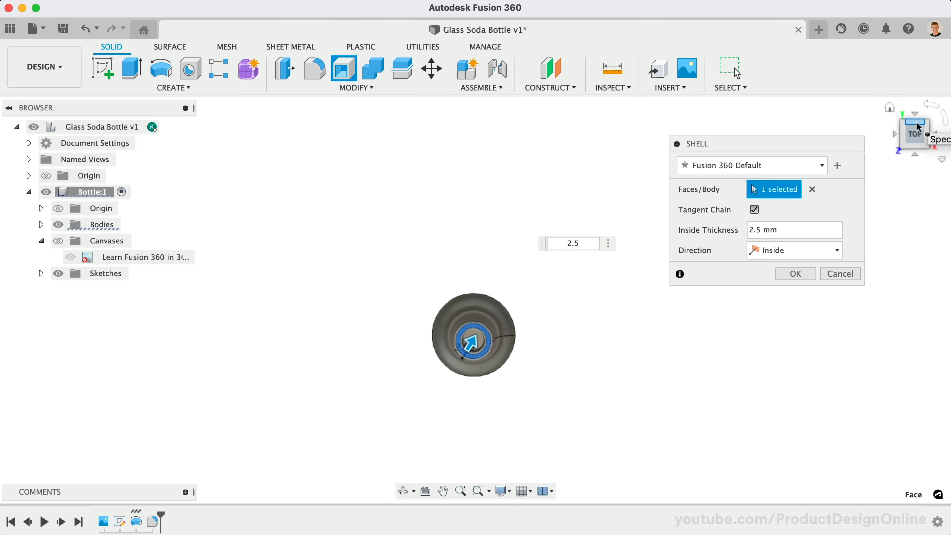
left_click_drag(915, 137, 907, 90)
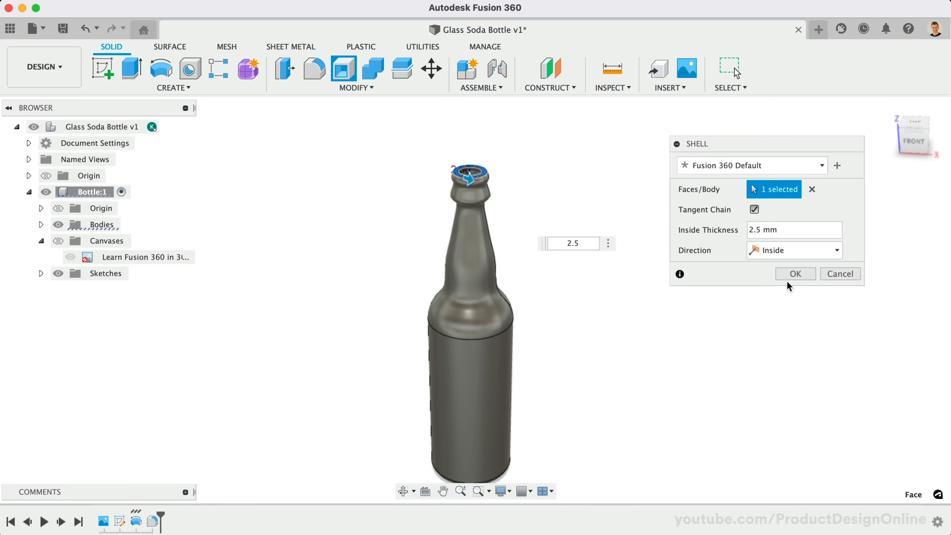
left_click(791, 273)
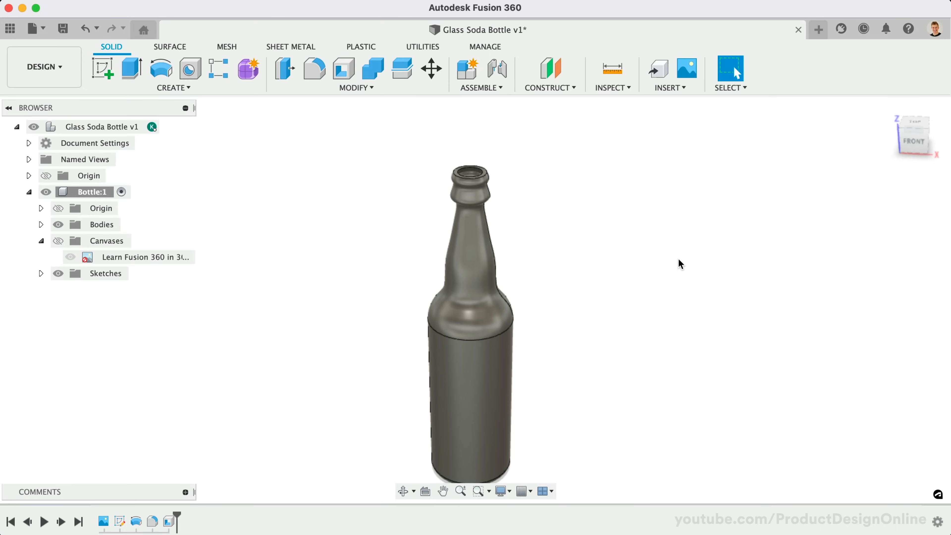
- Fillet the outer and inner edges of the bottle's mouth with a 1 mm radius
scroll(679, 258, "up", 2)
scroll(489, 166, "up", 2)
scroll(489, 166, "up", 4)
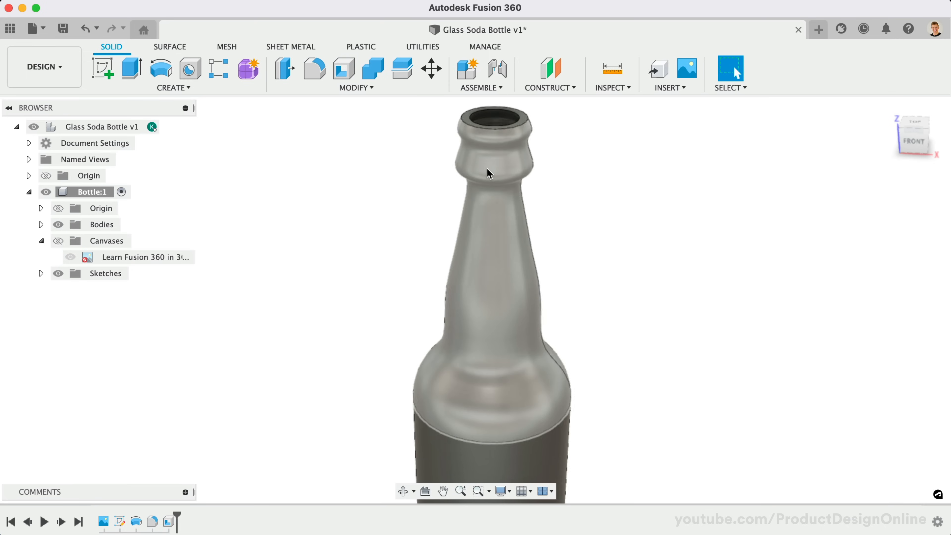
scroll(487, 169, "down", 2)
left_click(316, 71)
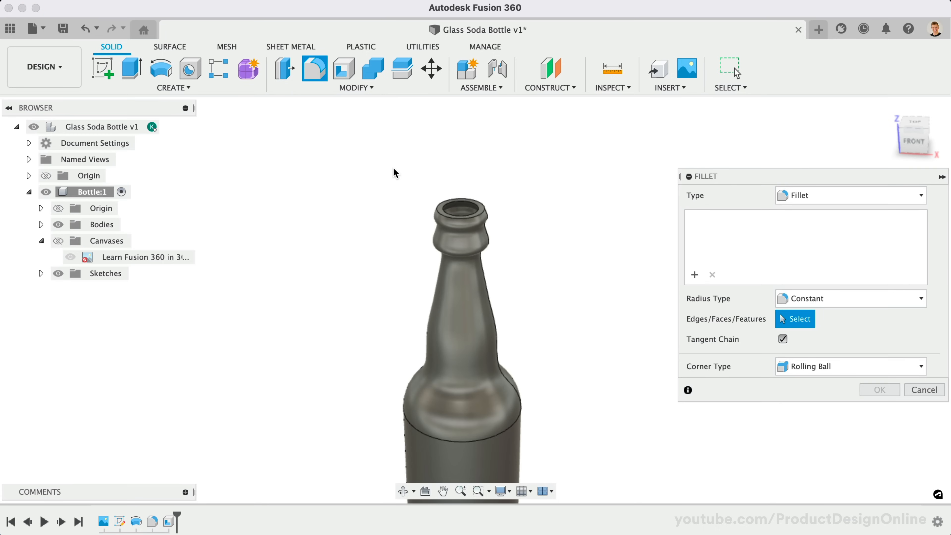
left_click(443, 212)
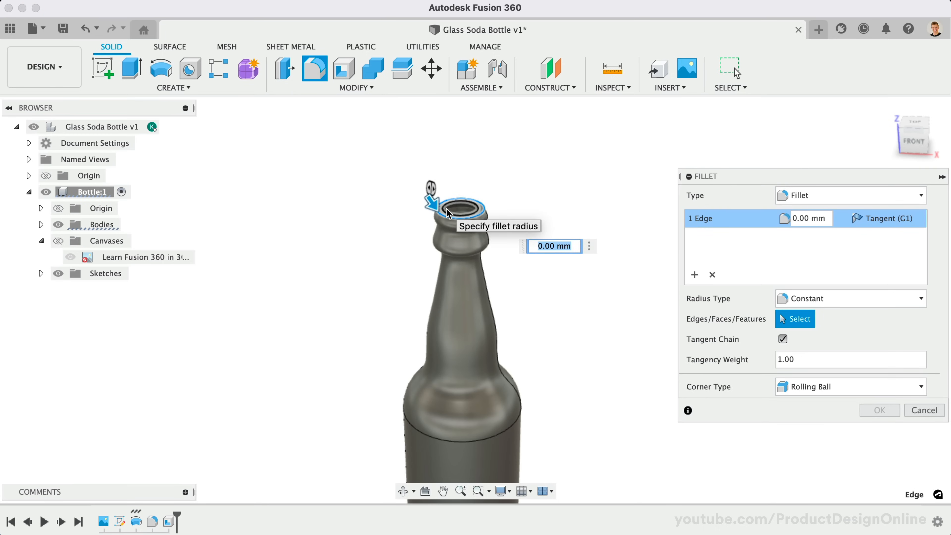
left_click(448, 212)
type("1")
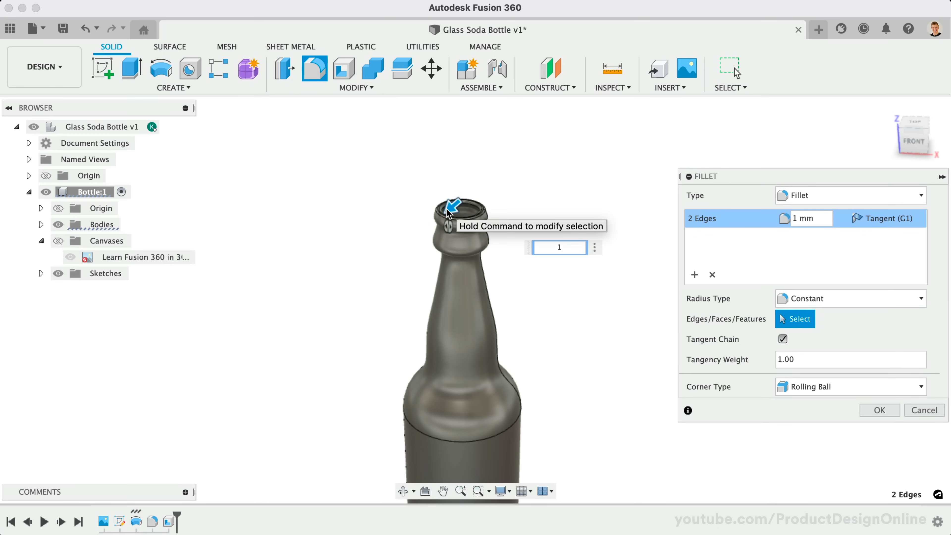
key("Return")
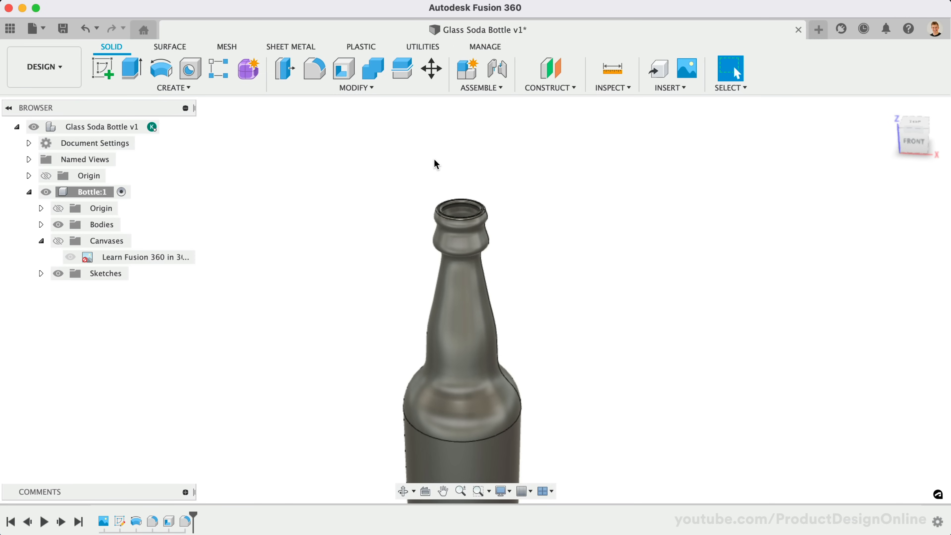
- Start the Appearance command, fit the whole bottle in view, and reposition and enlarge the dialog to show the material library folders
scroll(442, 149, "up", 5)
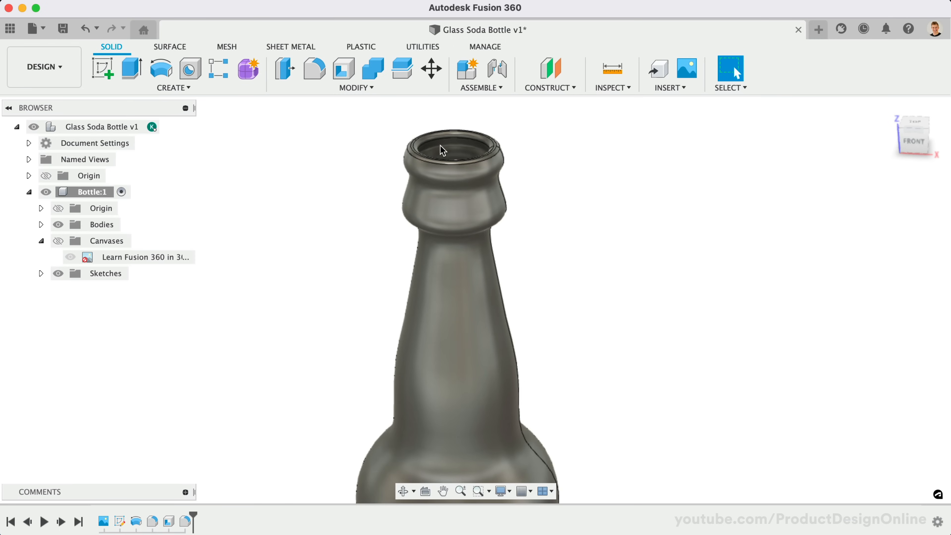
left_click(357, 88)
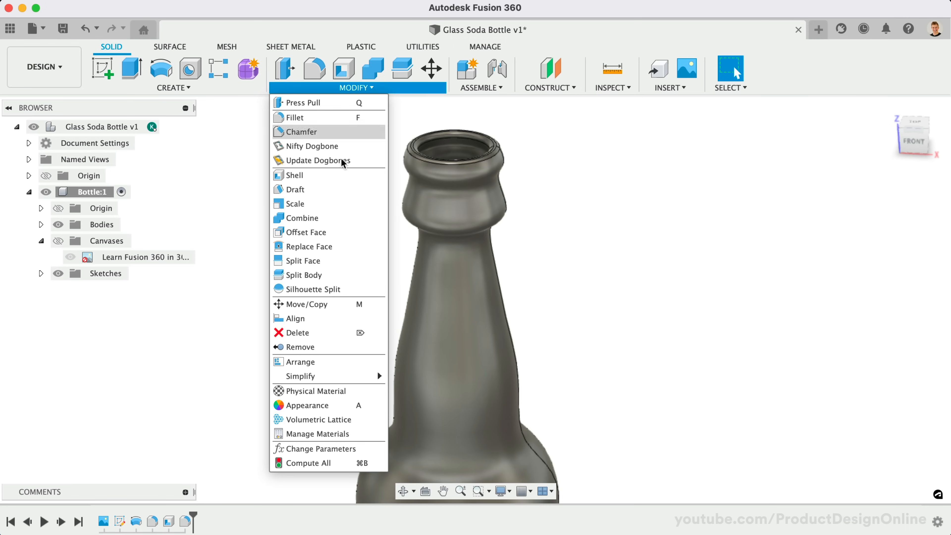
left_click(342, 408)
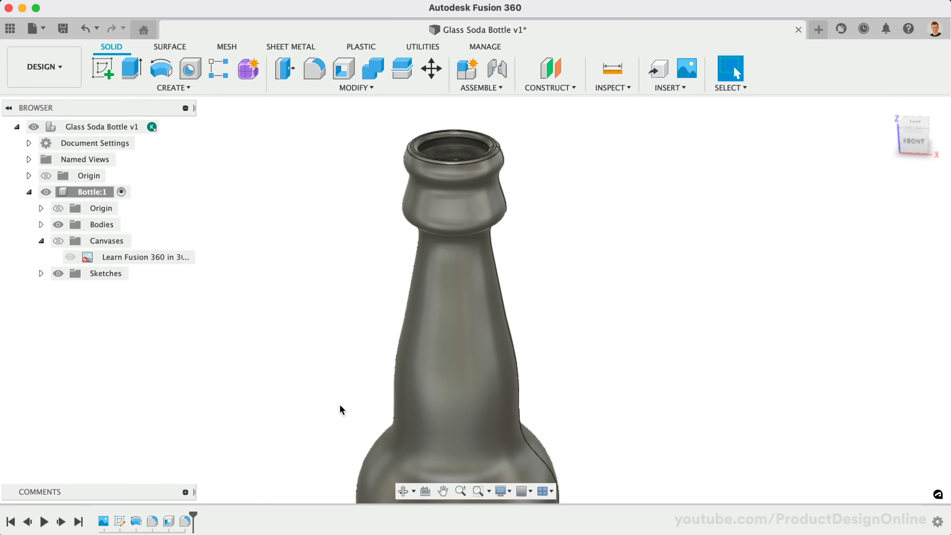
key("F6")
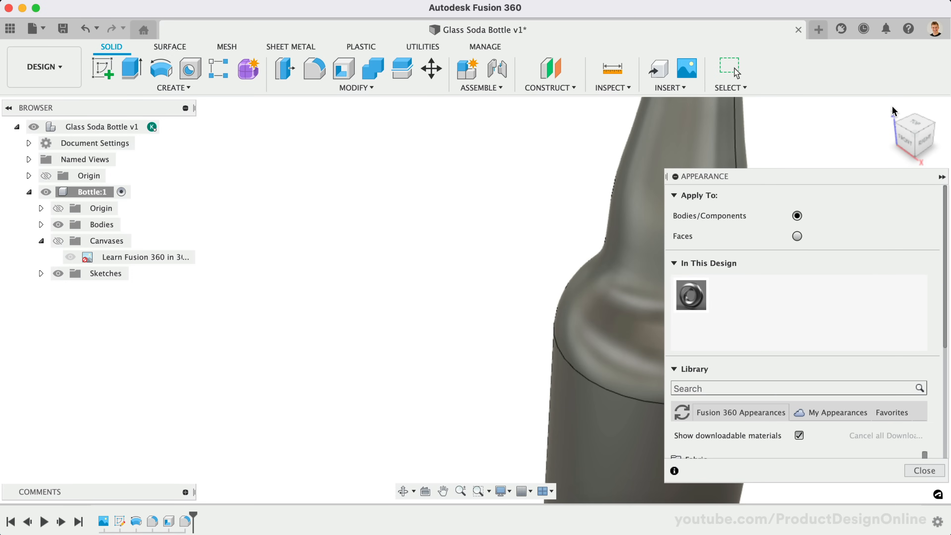
middle_click_drag(533, 239, 479, 239)
key("F6")
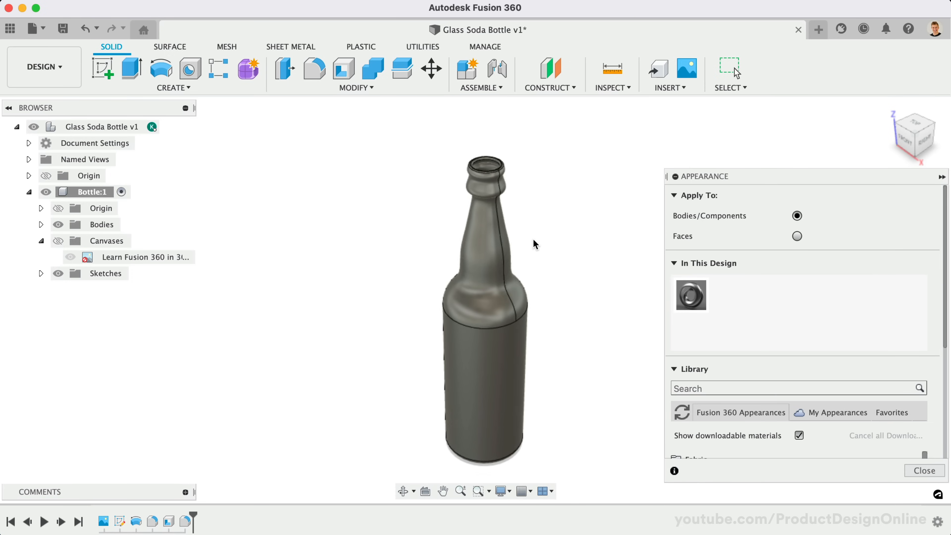
left_click_drag(737, 179, 651, 93)
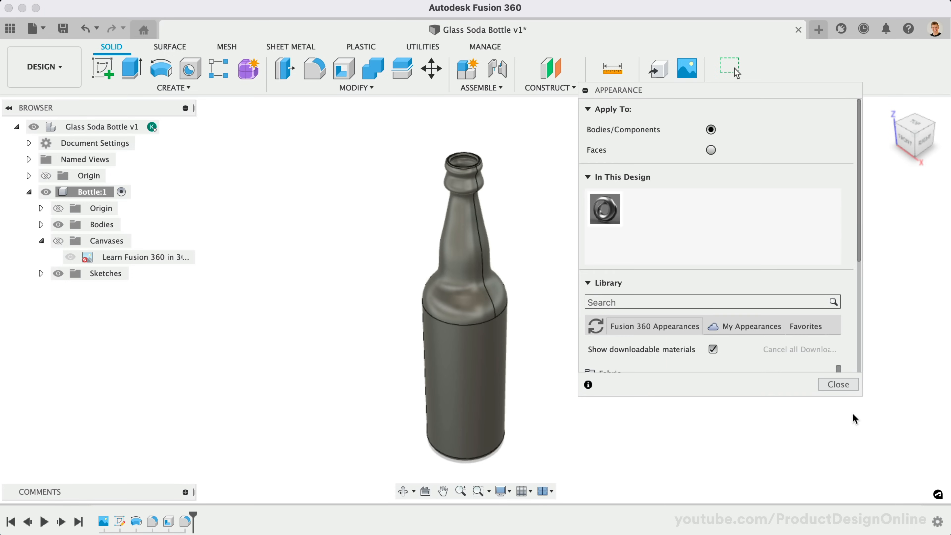
left_click_drag(859, 396, 866, 497)
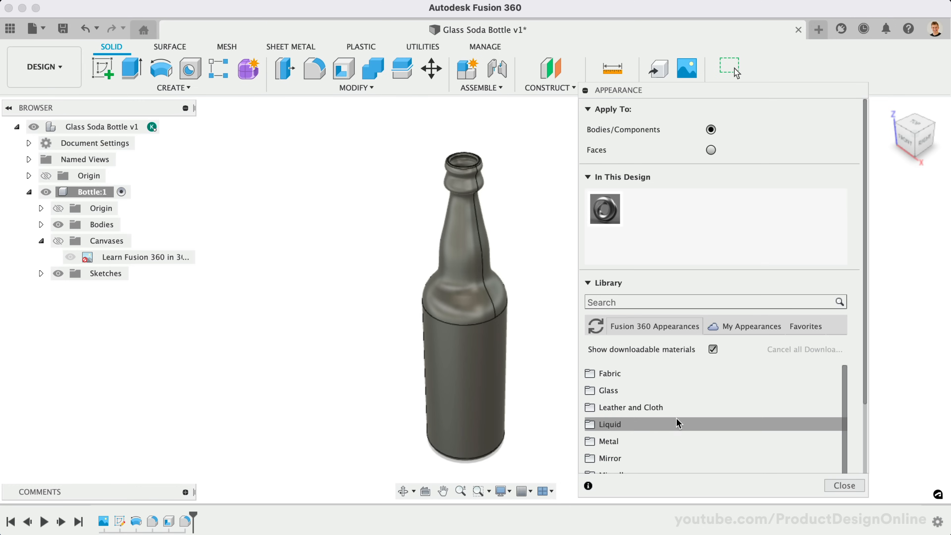
- Apply the Glass (Clear) appearance from the library's smooth glass category to the bottle body and finish the Appearance command
left_click(668, 394)
scroll(668, 394, "down", 2)
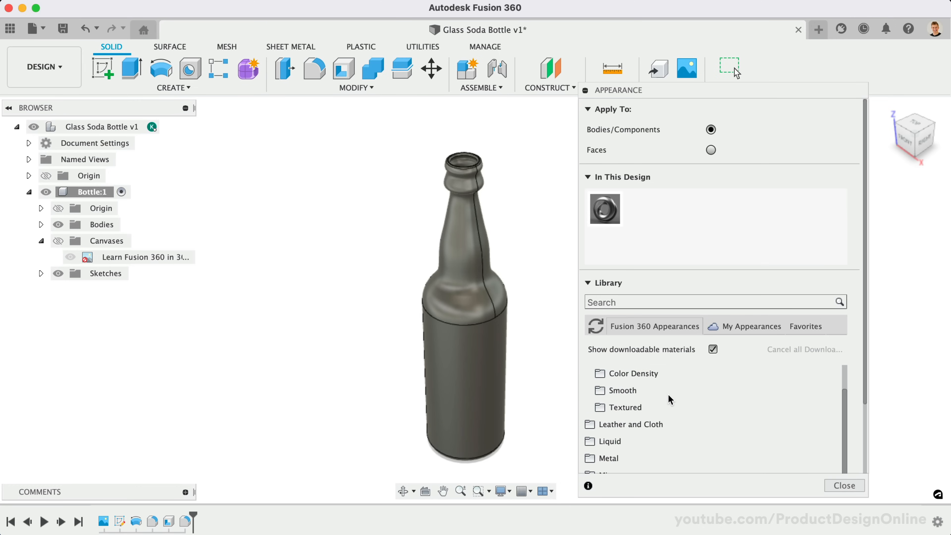
left_click(666, 395)
scroll(666, 398, "down", 3)
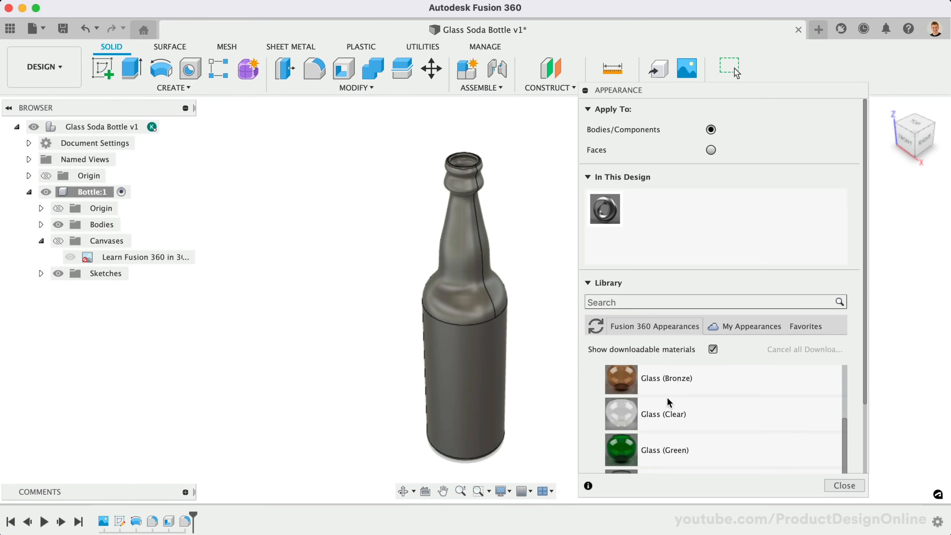
left_click_drag(667, 399, 488, 341)
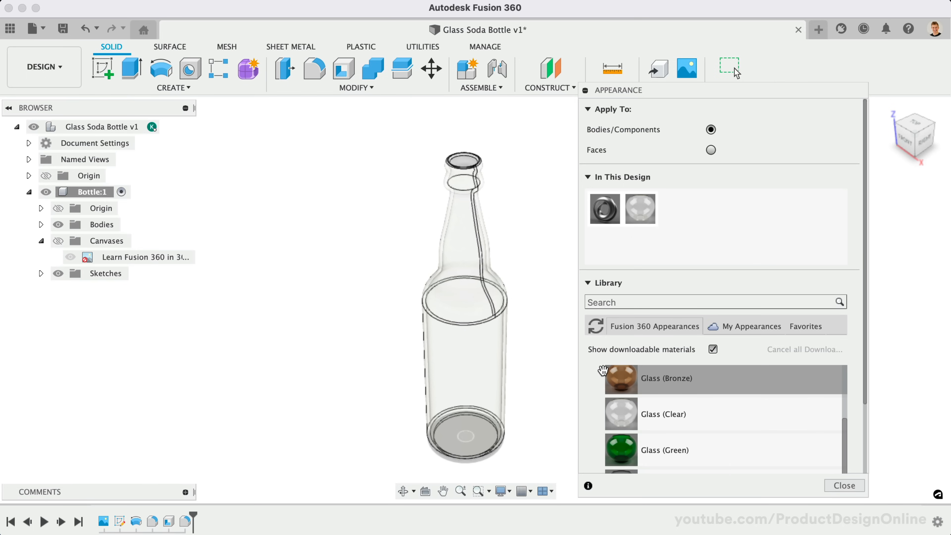
left_click(905, 145)
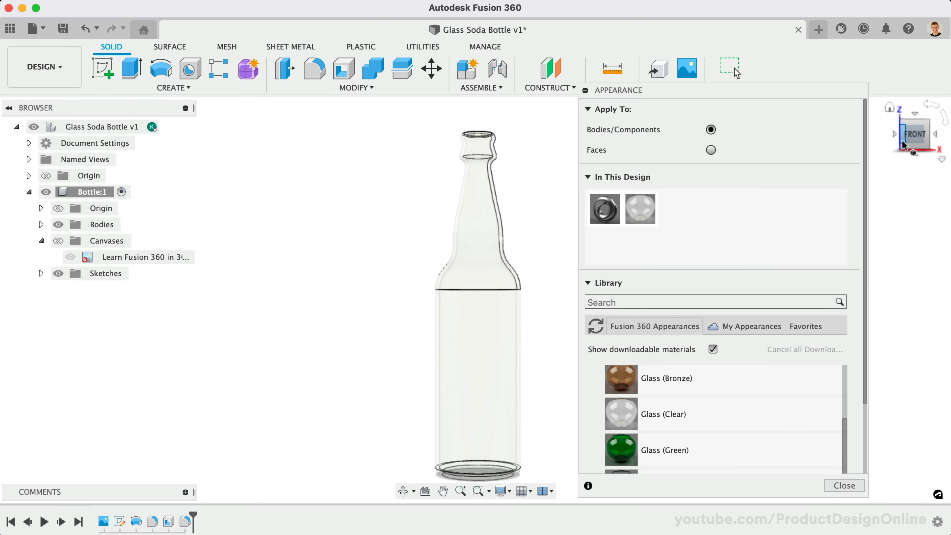
left_click(844, 486)
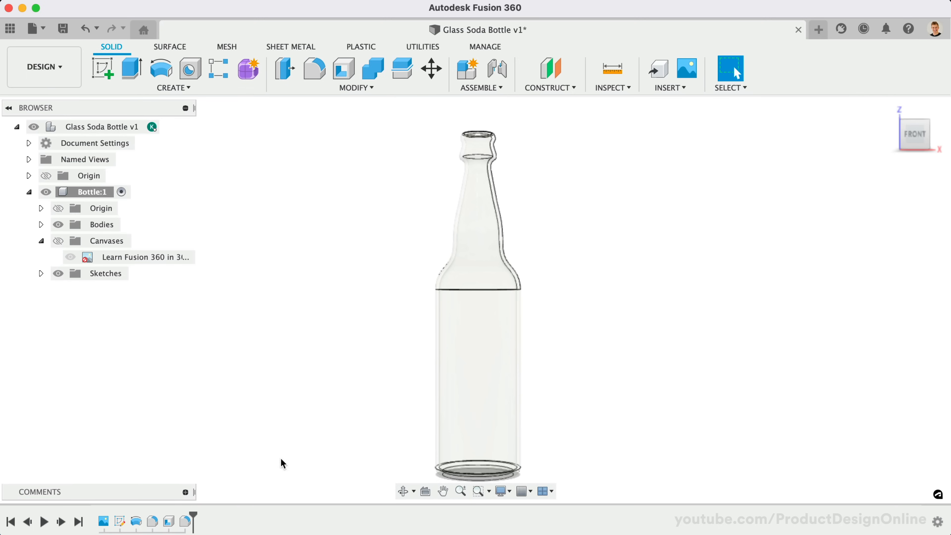
- Edit the bottle's shell feature, trying an inside thickness of 5 mm and replacing it with 1 mm
double_click(185, 519)
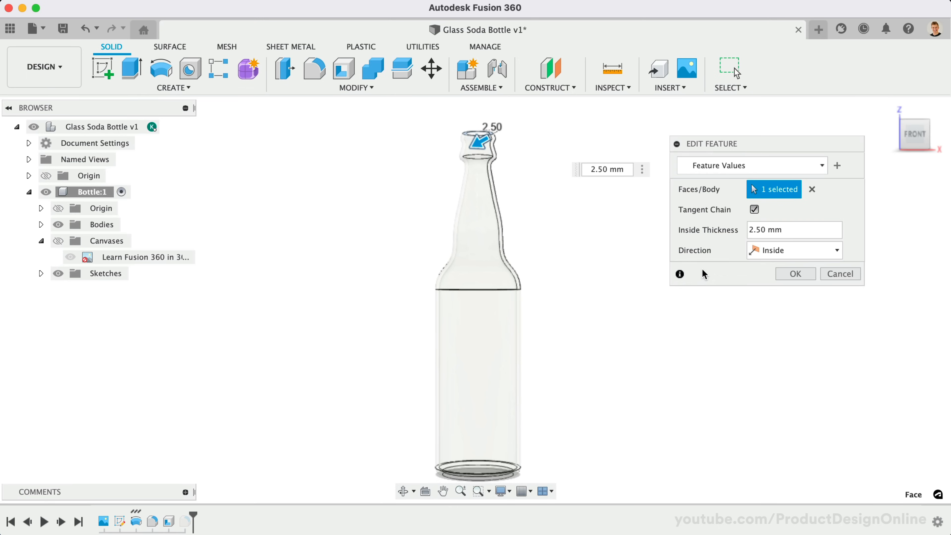
double_click(580, 170)
type("5")
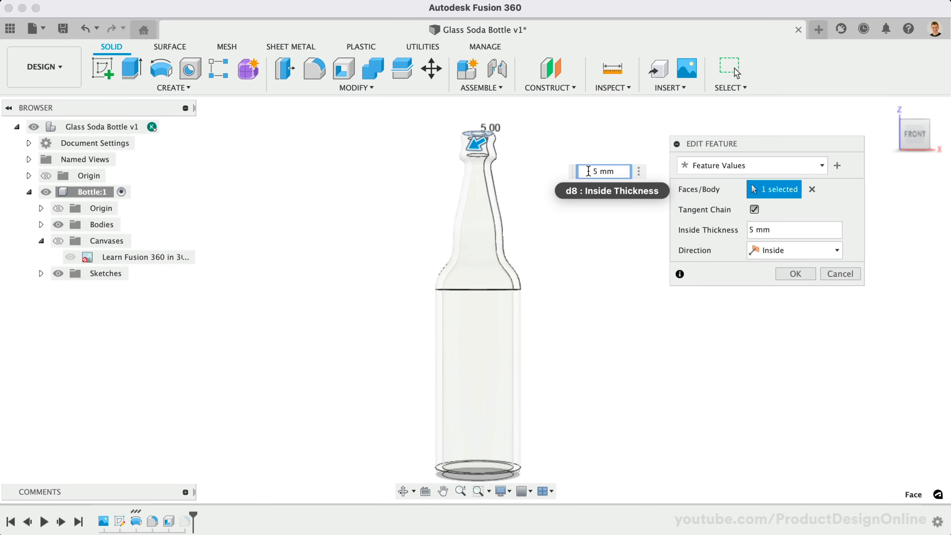
key("BackSpace")
type("1")
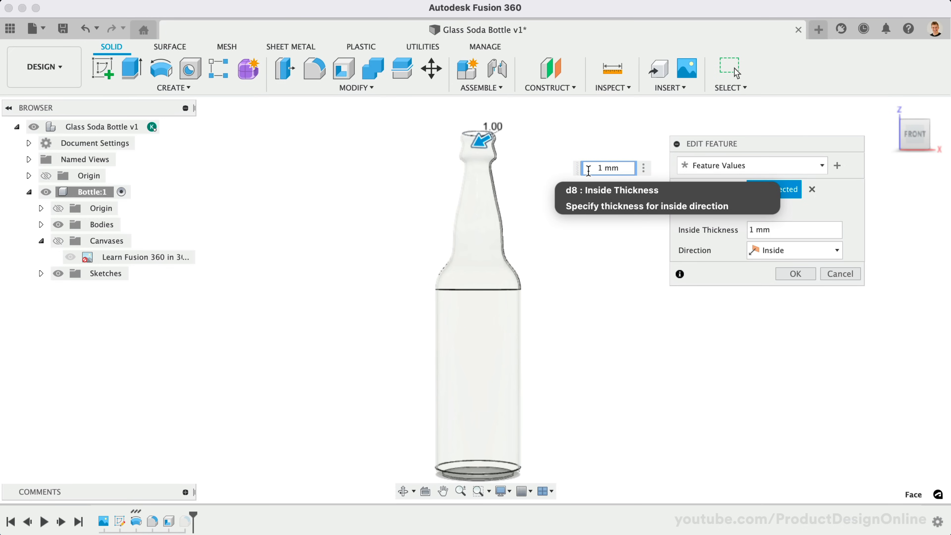